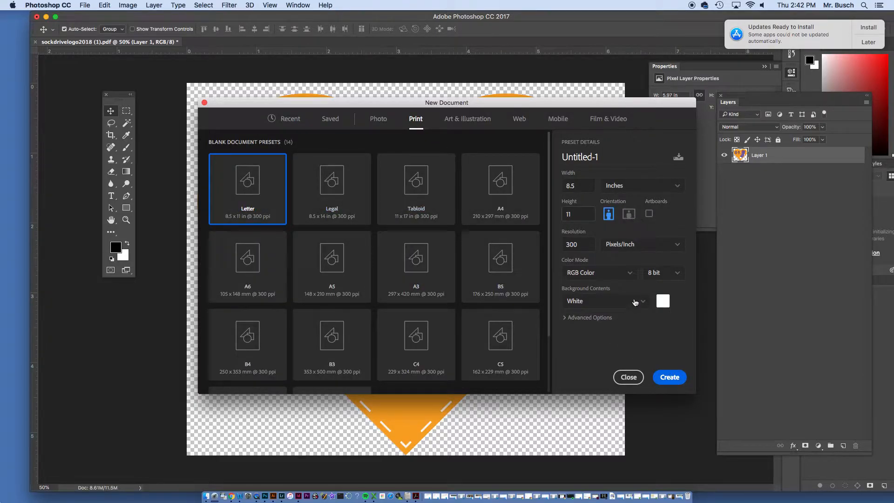
Create a landscape Letter document, 11 by 8.5 inches at 300 pixels/inch, in RGB Color with a white background
left_click(630, 214)
left_click(669, 377)
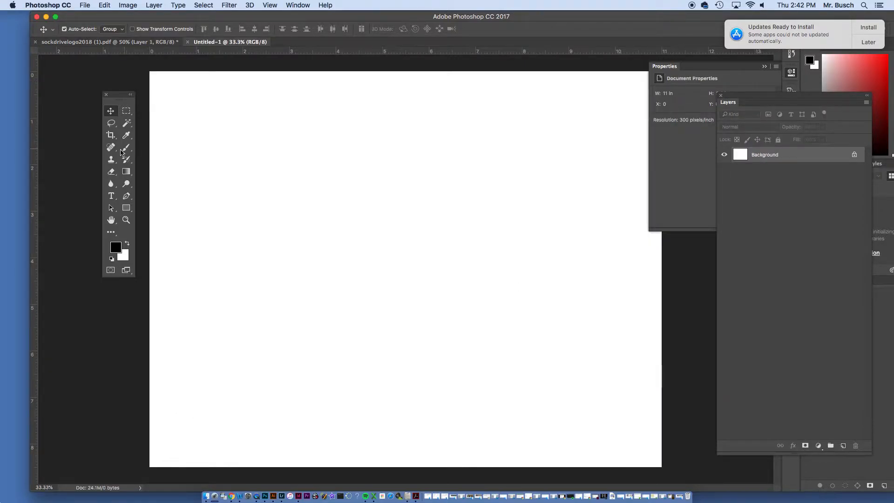
Add a centered paragraph text box across the upper half of the canvas reading ENLOE
left_click(111, 196)
left_click_drag(202, 150, 623, 335)
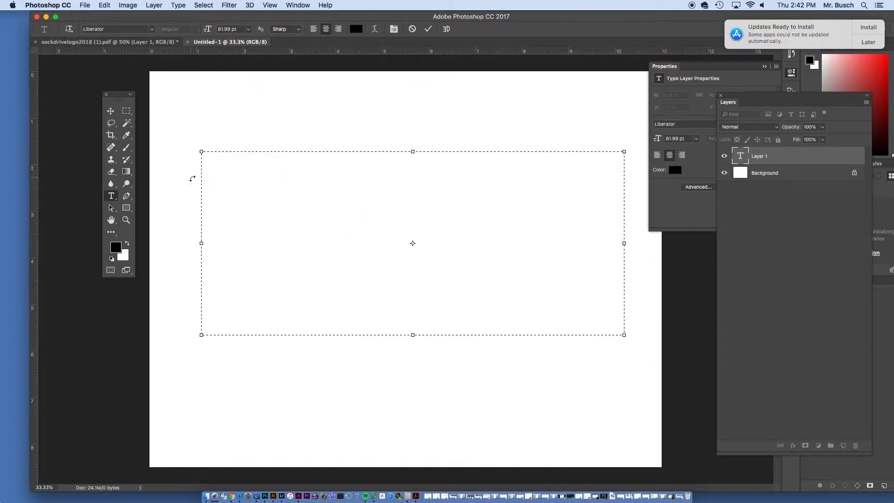
type("ENLOW")
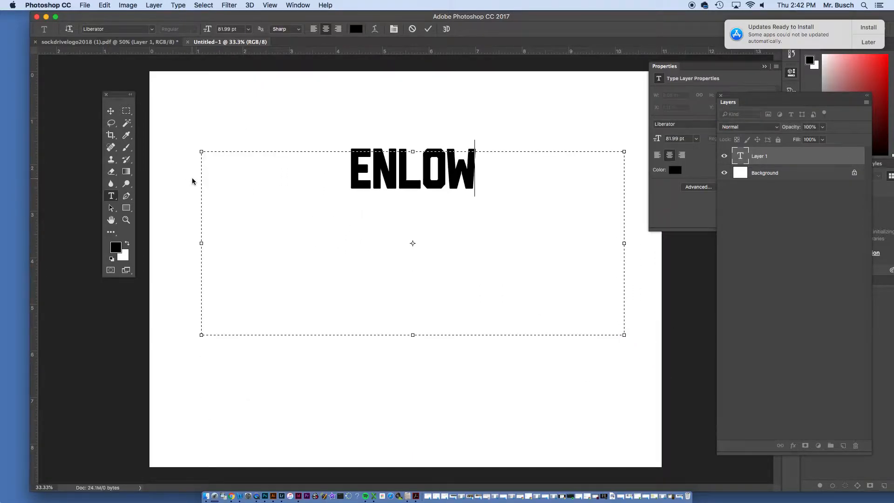
key("BackSpace")
type("E")
Enlarge the ENLOE text to 126.99 pt and move it toward the upper-left part of the canvas
key("super+a")
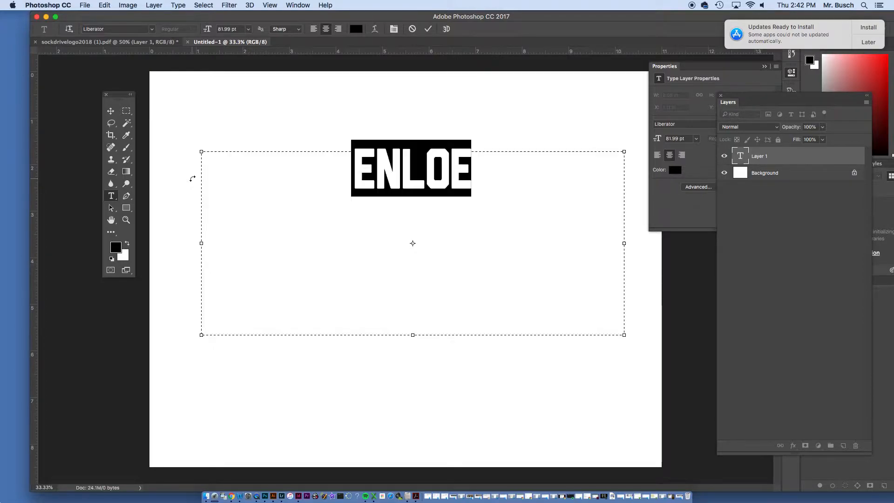
key("alt+shift+super+period")
key("alt+shift+super+period")
key("alt+shift+super+period")
key("alt+shift+super+period")
key("alt+shift+super+period")
key("alt+shift+super+period")
key("alt+shift+super+period")
key("alt+shift+super+period")
key("alt+shift+super+period")
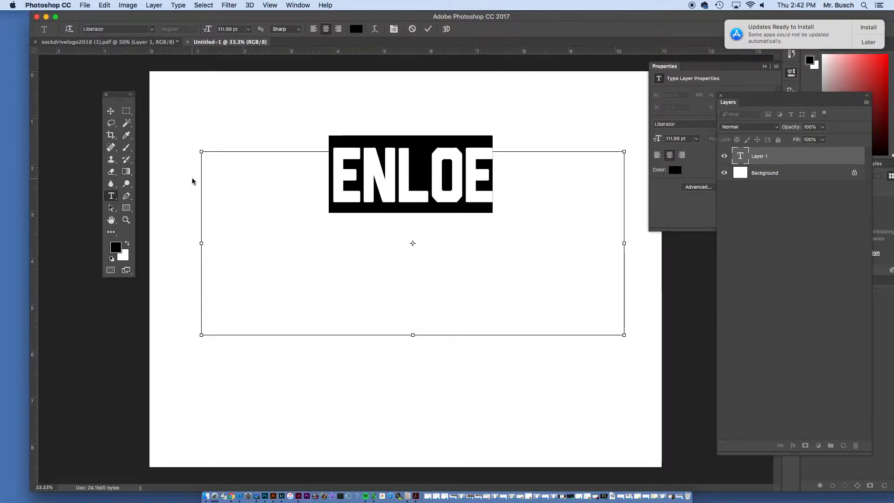
left_click(110, 111)
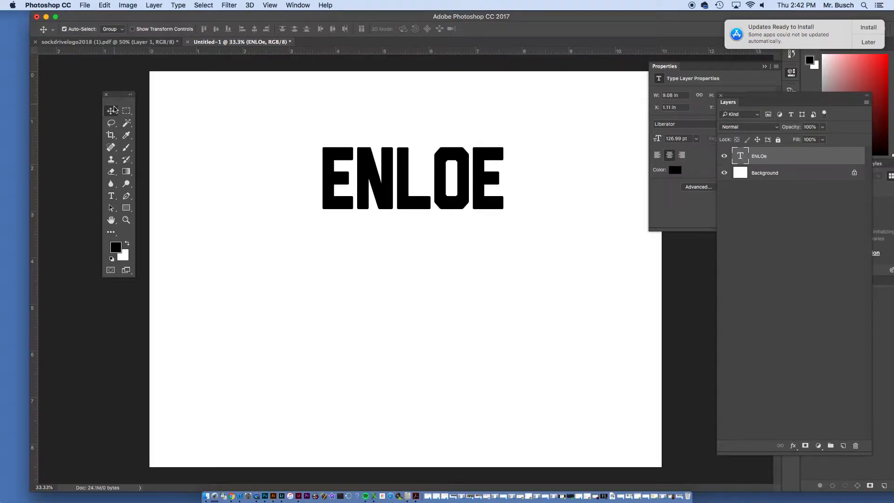
left_click_drag(361, 172, 292, 180)
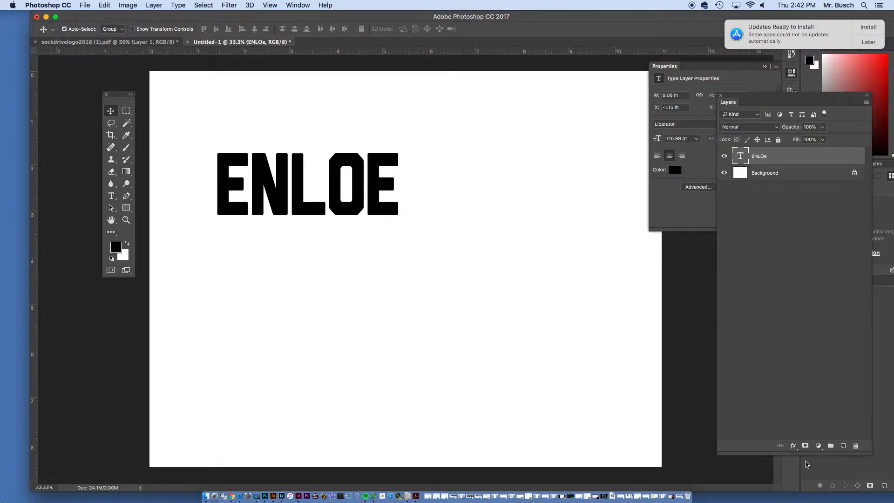
Add a Gradient Overlay to the ENLOE text using the Orange, Yellow, Orange preset
left_click(793, 445)
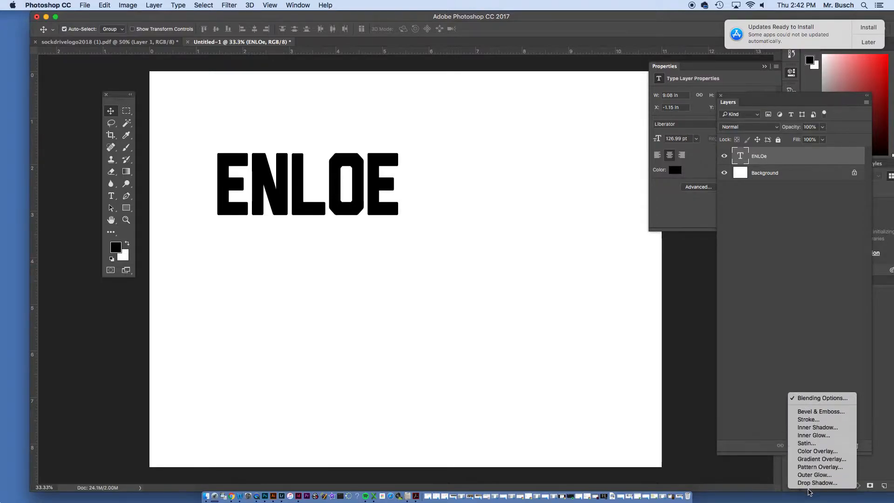
left_click(813, 460)
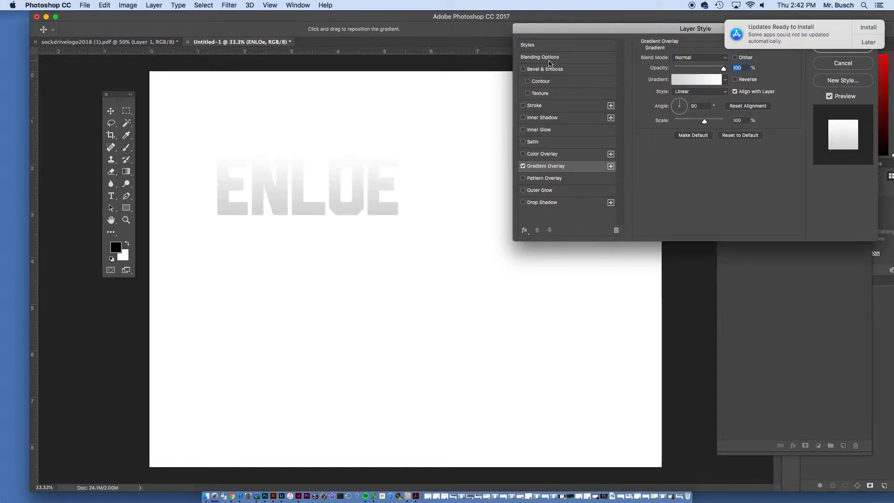
left_click_drag(559, 35, 470, 156)
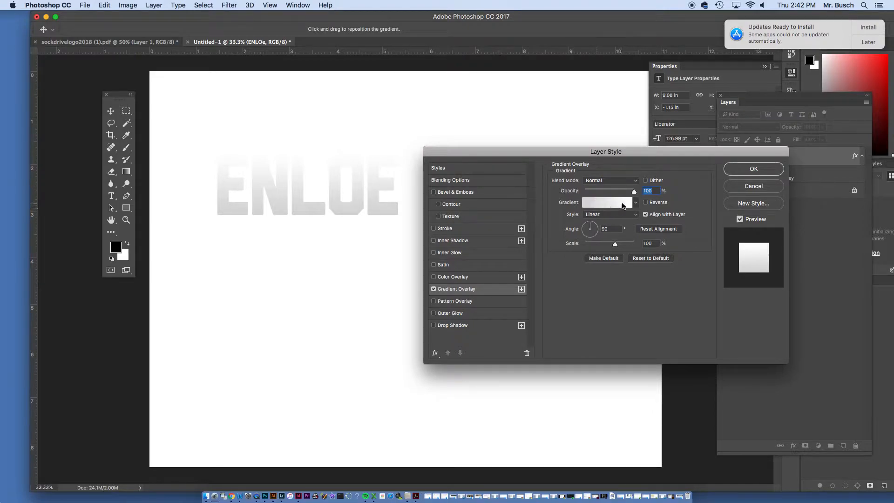
left_click(635, 204)
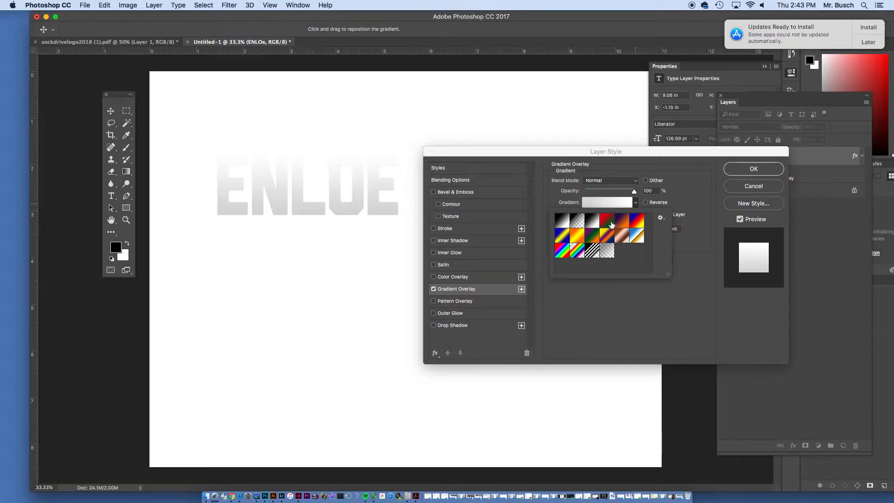
left_click(578, 235)
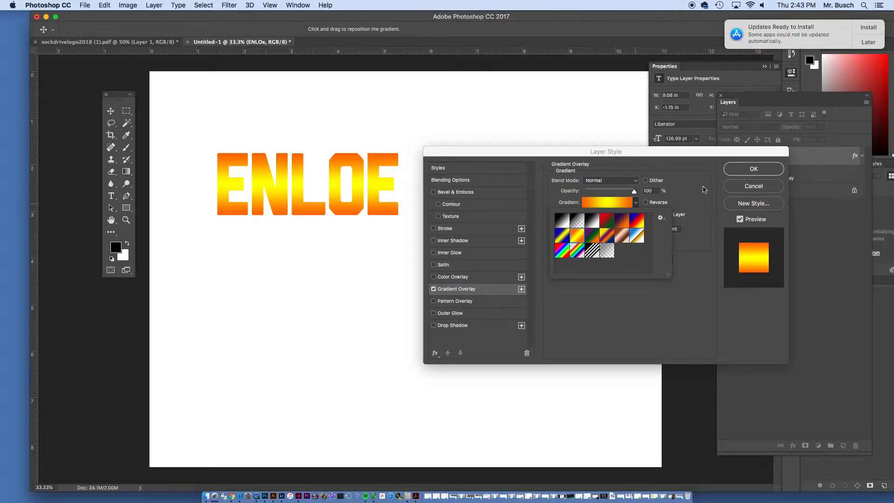
left_click(636, 202)
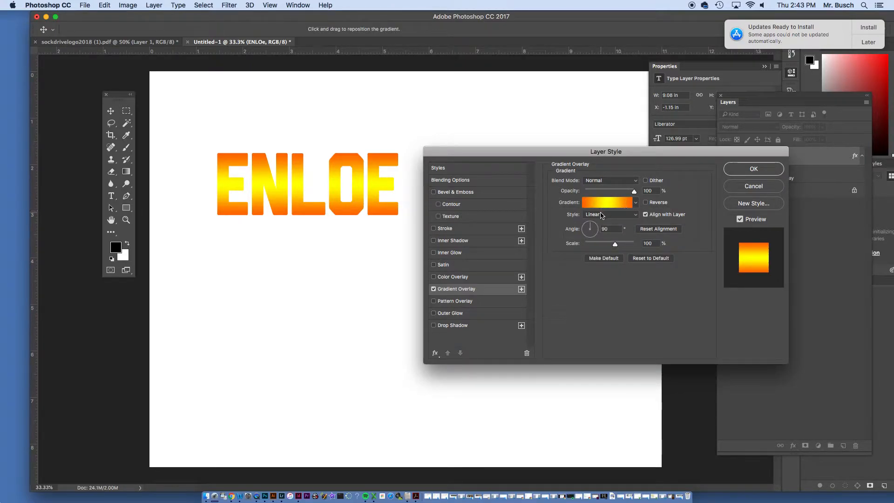
Edit the overlay gradient and recolor its stop at location 0% to dark grey 21201f
left_click(597, 207)
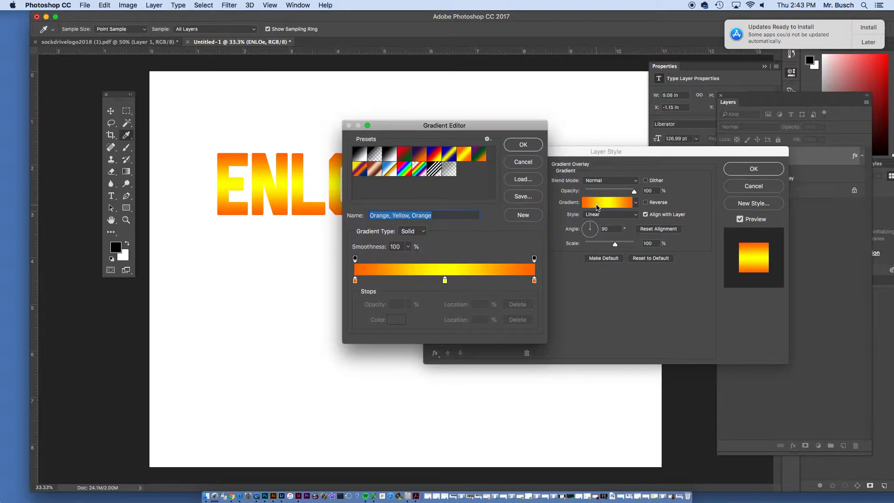
double_click(355, 281)
mouse_move(331, 247)
left_mouse_down()
mouse_move(326, 276)
mouse_move(329, 247)
mouse_move(333, 258)
left_mouse_up()
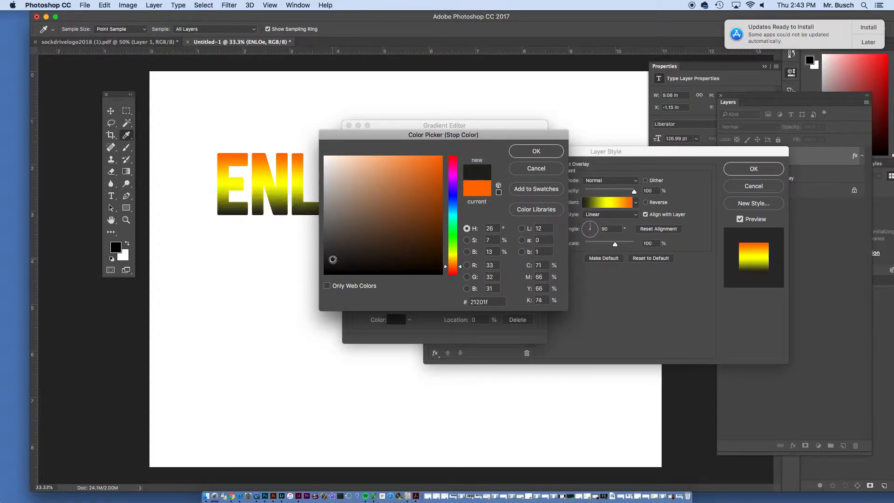
left_click(490, 303)
left_click(522, 153)
Try to replace the hex color of the gradient stop at location 100% with the dark grey value
double_click(536, 279)
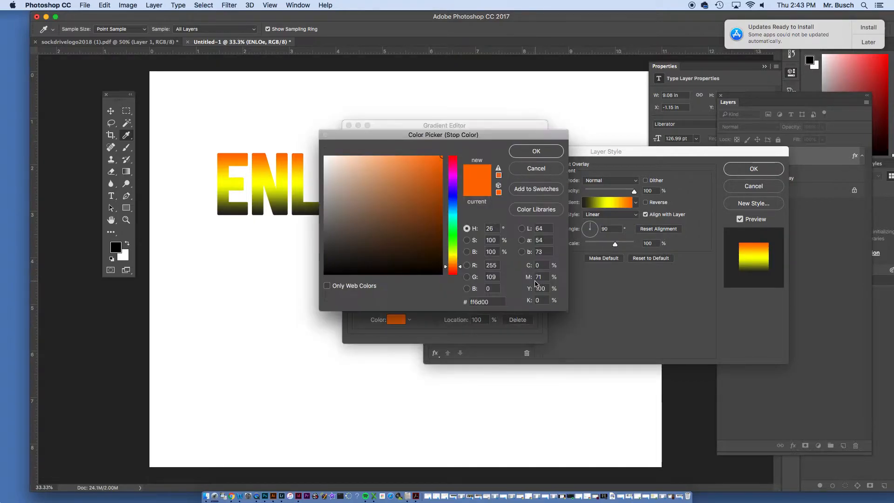
left_click(492, 301)
left_click(493, 300)
left_click_drag(493, 300, 470, 303)
right_click(475, 301)
left_click(531, 151)
left_click(531, 152)
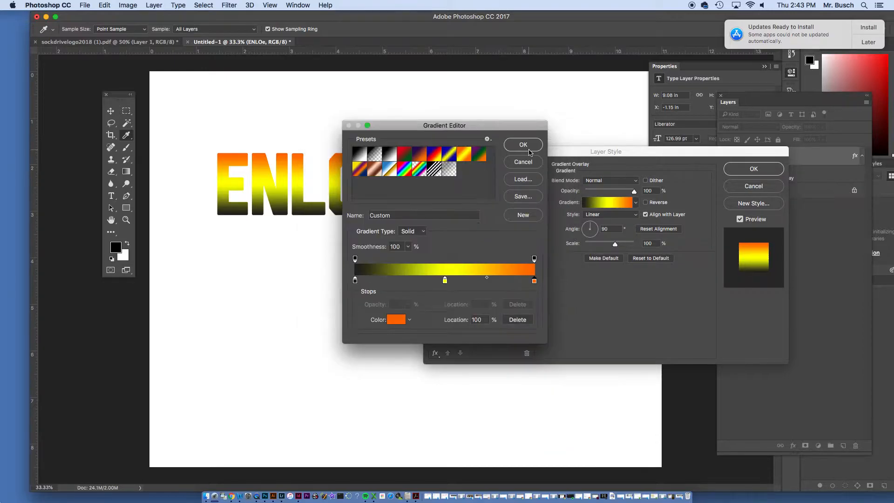
Check the 0% stop's hex code and set the gradient's 100% stop to the same dark grey, 21201f
double_click(356, 280)
double_click(486, 301)
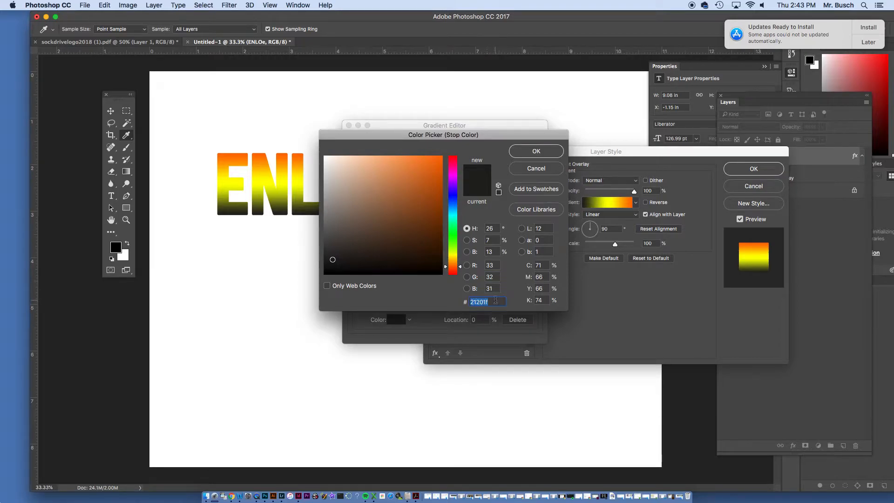
left_click(529, 150)
left_click(534, 279)
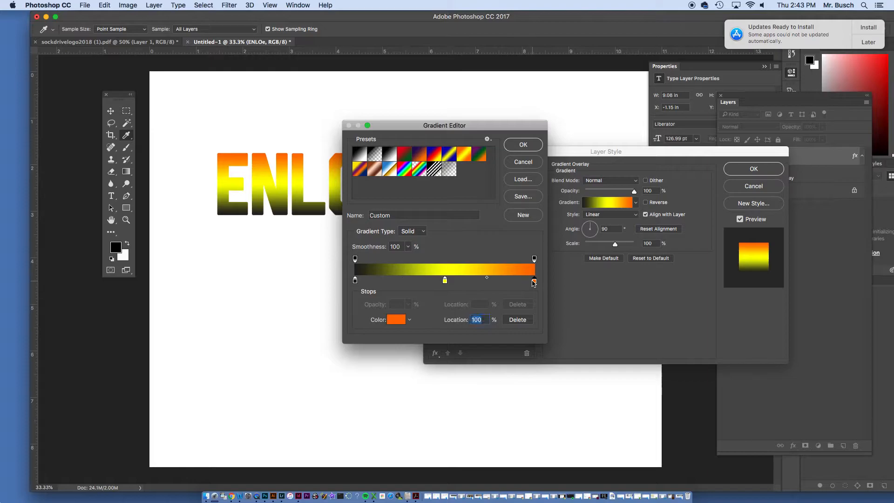
double_click(534, 279)
double_click(489, 299)
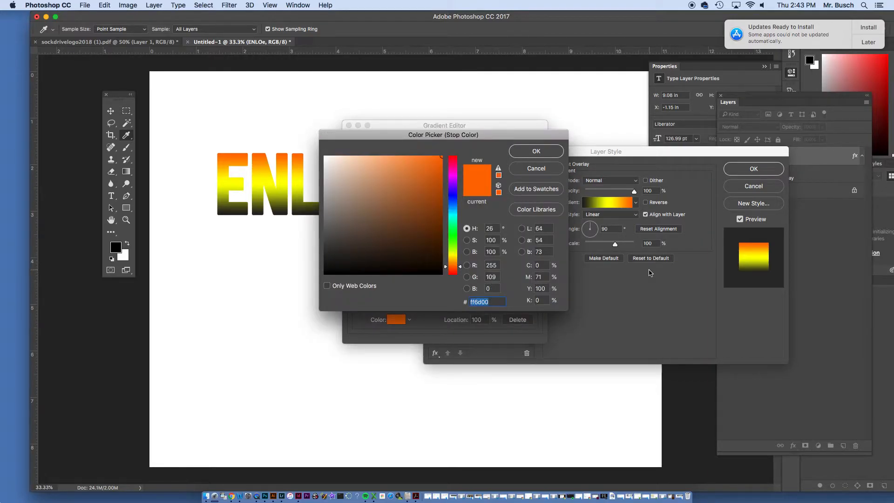
type("212")
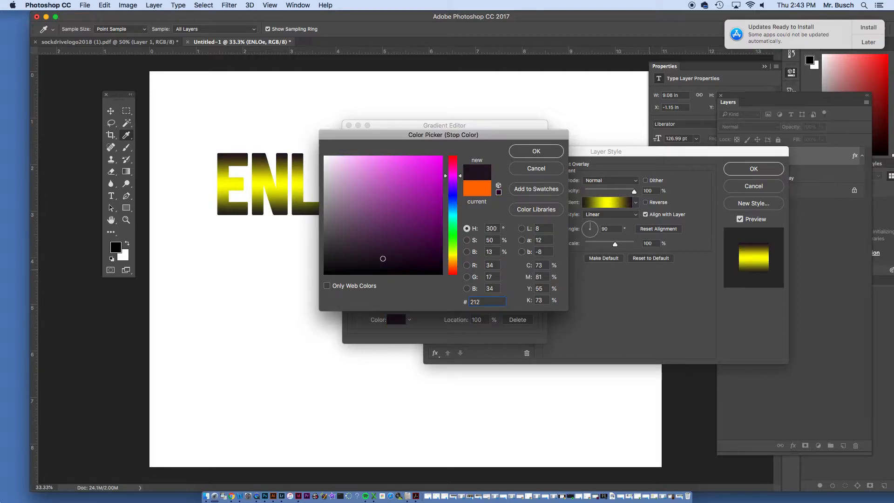
type("01f")
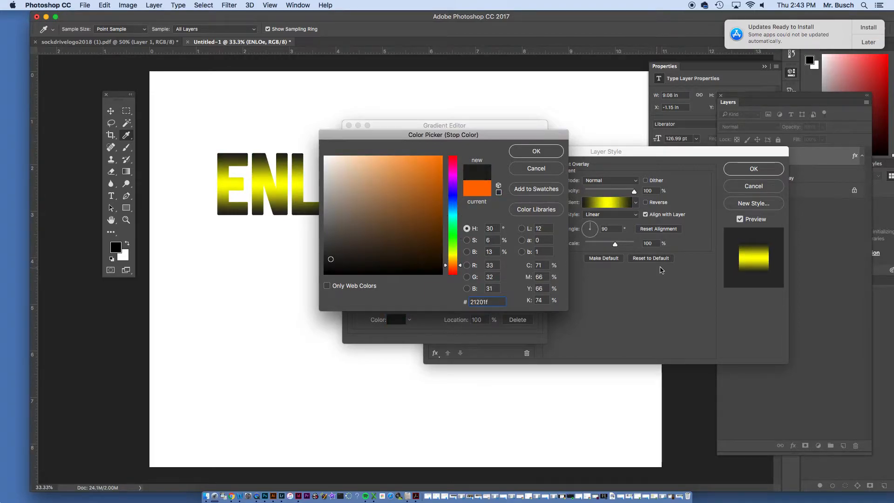
left_click(540, 150)
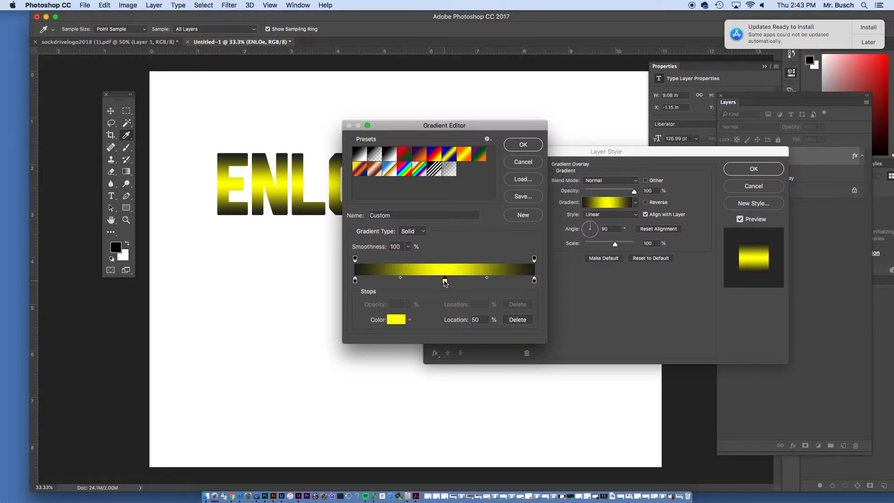
Recolor the gradient's middle stop to near-white f6f6f5
double_click(445, 280)
left_click(325, 160)
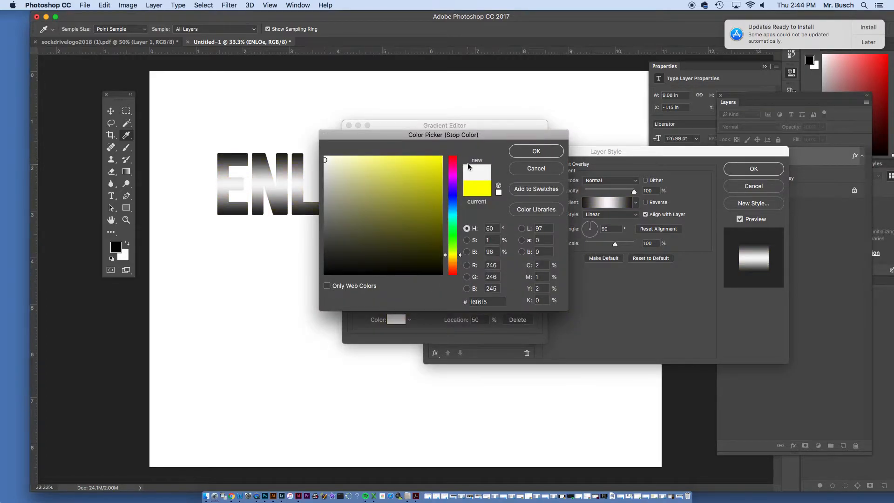
left_click(536, 151)
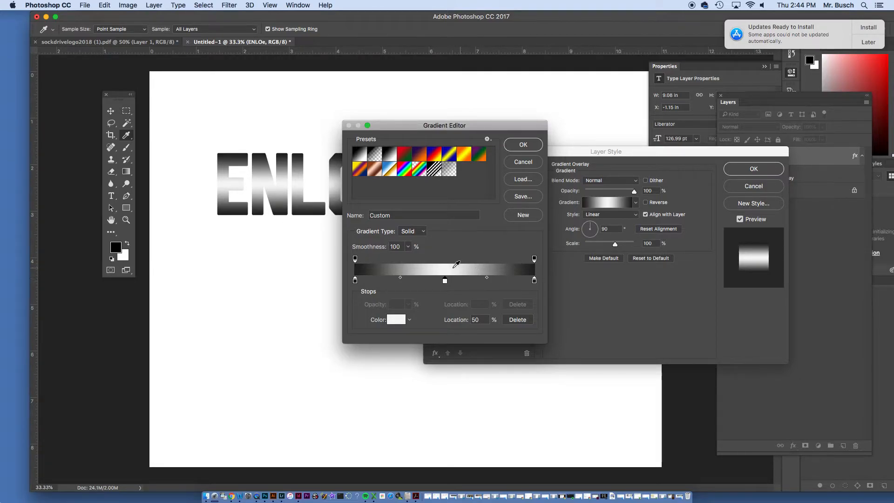
Set the gradient's smoothness to 95% and place the middle color stop at location 51%
left_click_drag(445, 281, 474, 284)
left_click(408, 246)
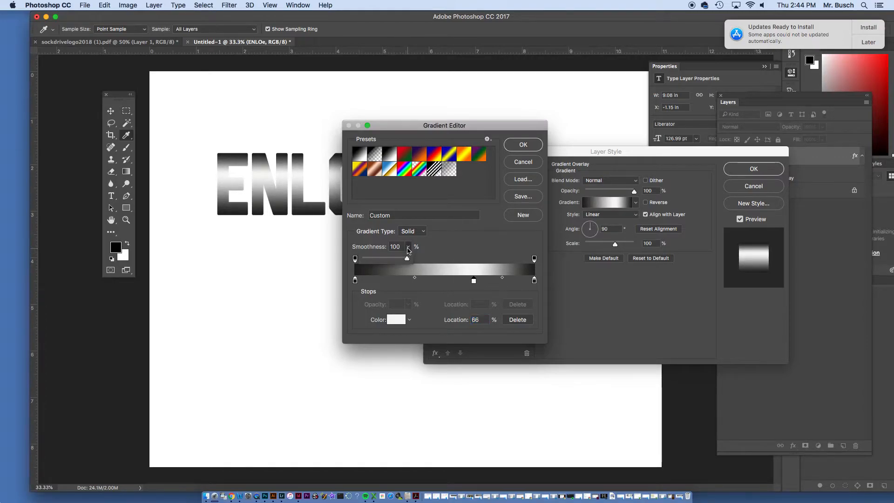
mouse_move(409, 258)
left_mouse_down()
mouse_move(356, 262)
mouse_move(406, 261)
left_mouse_up()
left_click_drag(471, 281, 448, 281)
Recolor the gradient's middle stop to grey a4a49f and apply the Gradient Overlay to the text
double_click(448, 281)
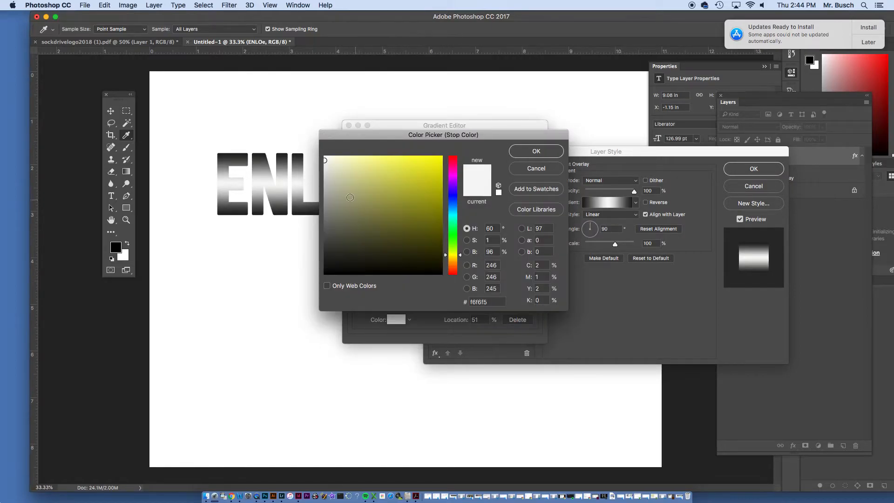
left_click_drag(327, 187, 327, 198)
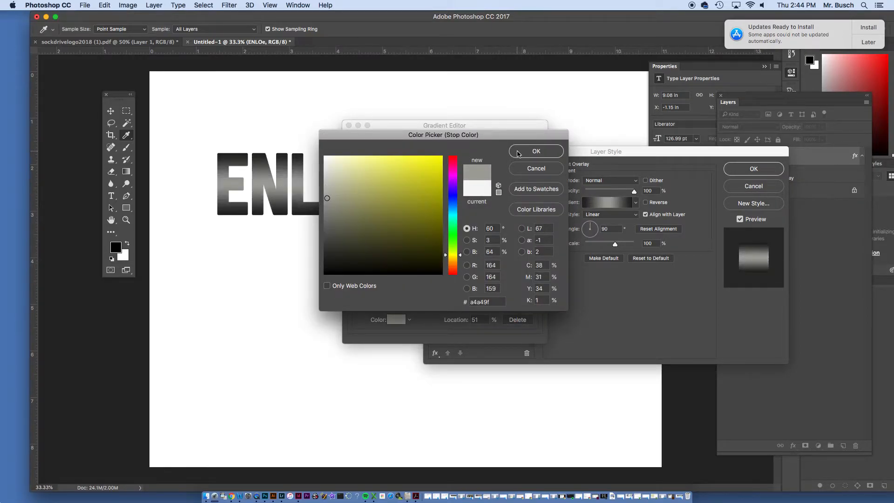
left_click(518, 152)
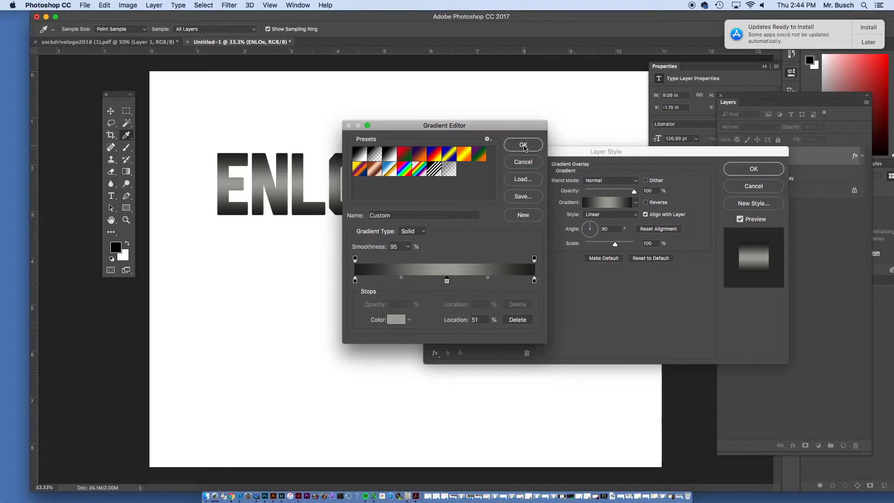
left_click(523, 146)
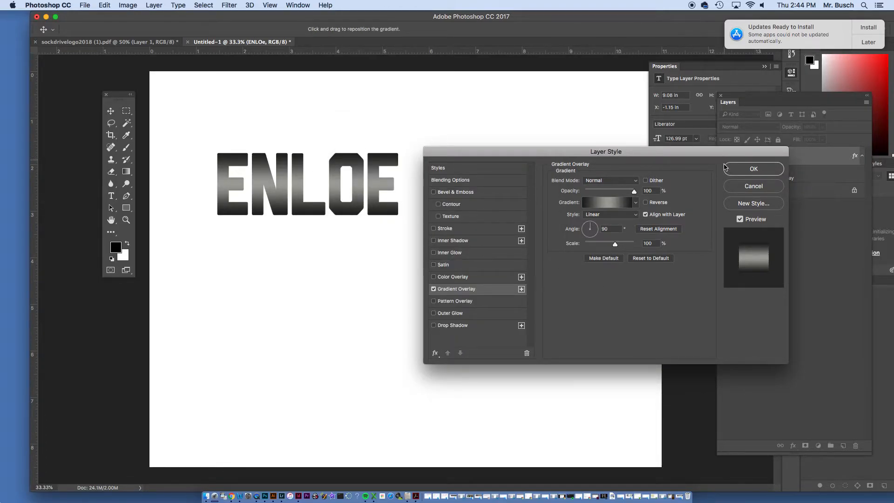
left_click(733, 175)
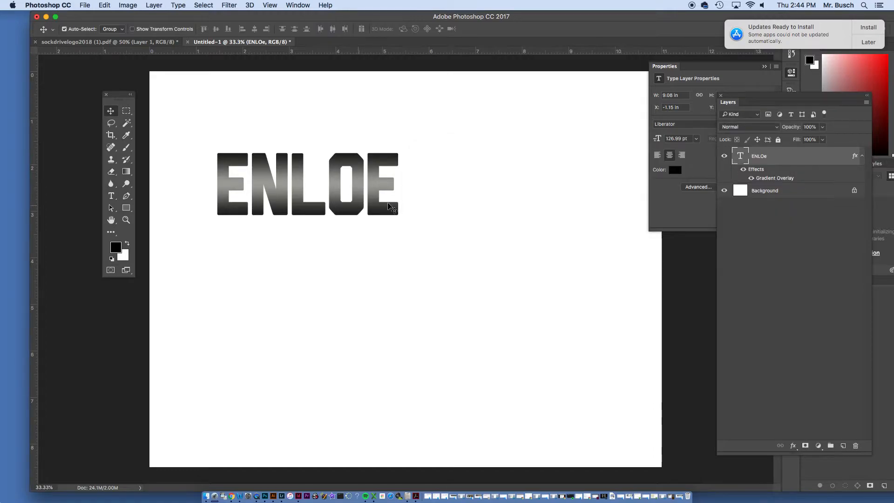
Move the gradient text closer to the canvas's upper-left corner and place a second text reading ENLOE below it, near the canvas center
left_click_drag(269, 175, 243, 120)
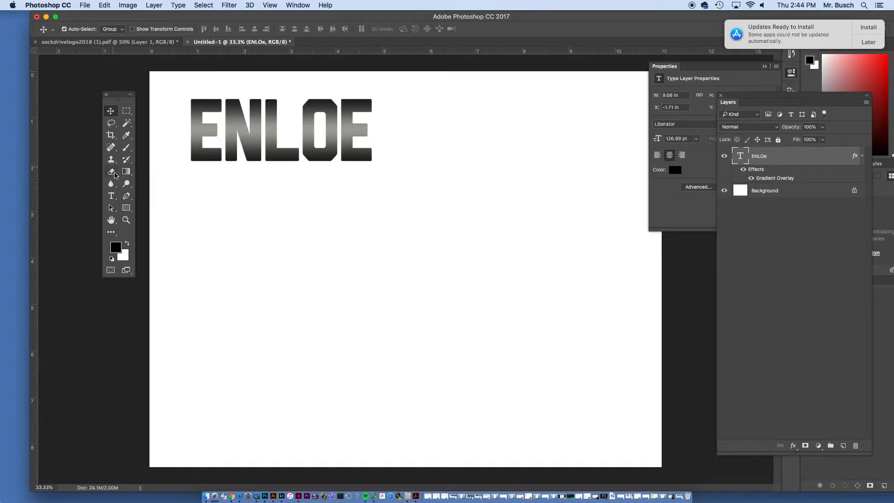
left_click(111, 195)
left_click_drag(270, 219, 603, 367)
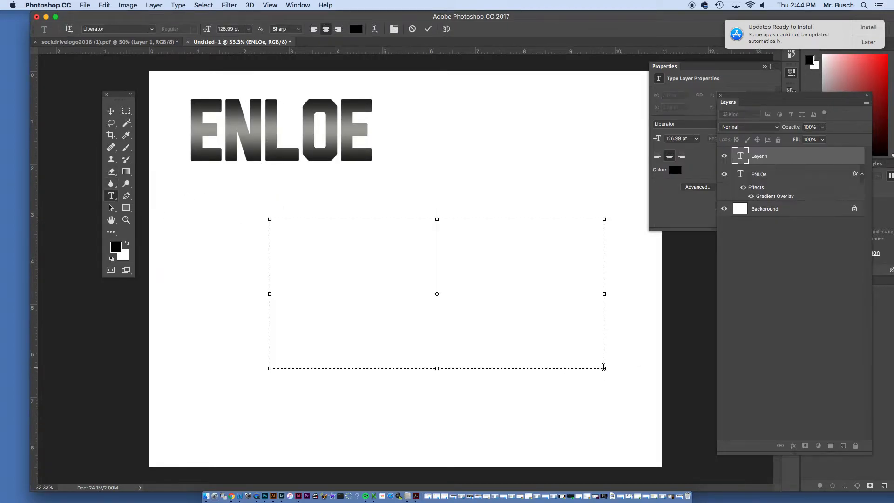
type("ENLOE")
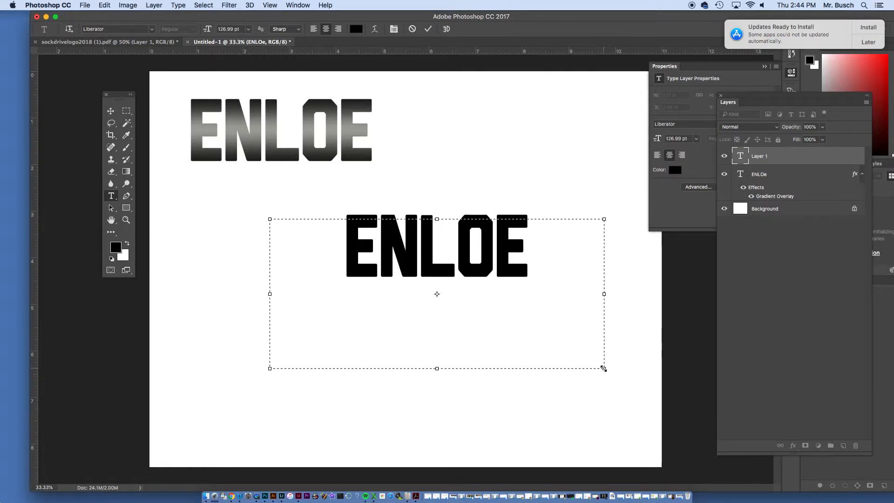
left_click(111, 110)
left_click_drag(427, 269, 371, 279)
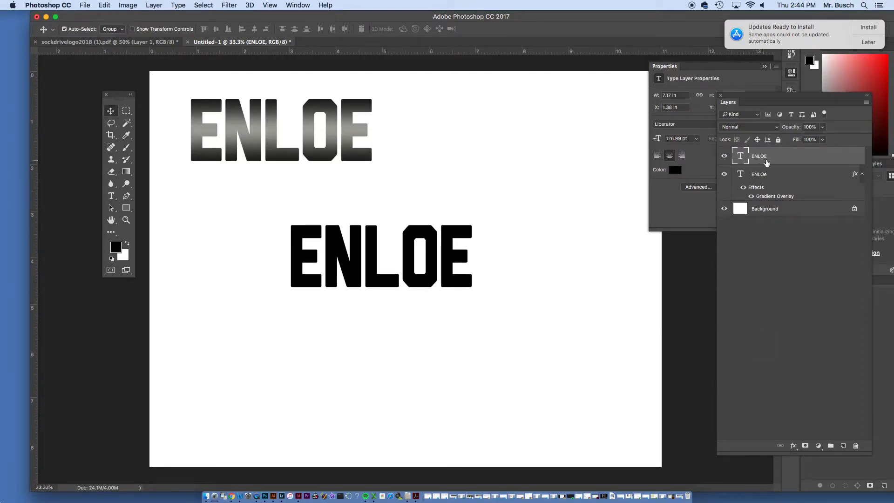
left_click(794, 448)
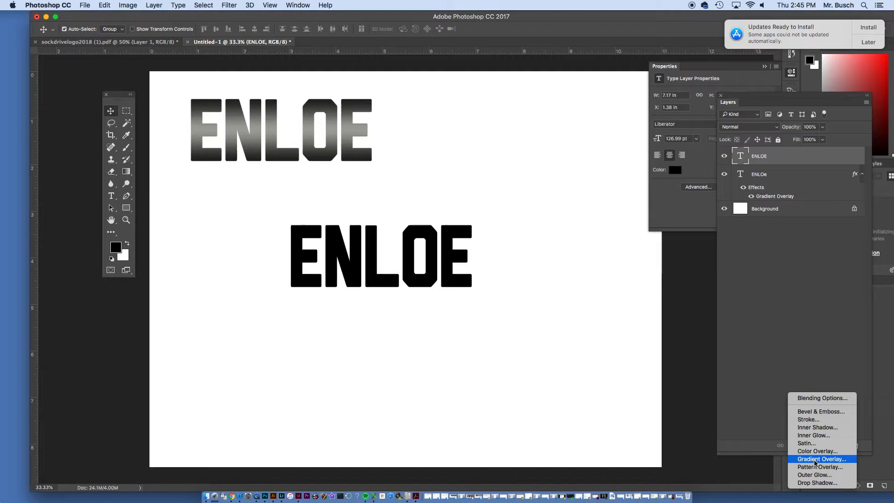
left_click(815, 474)
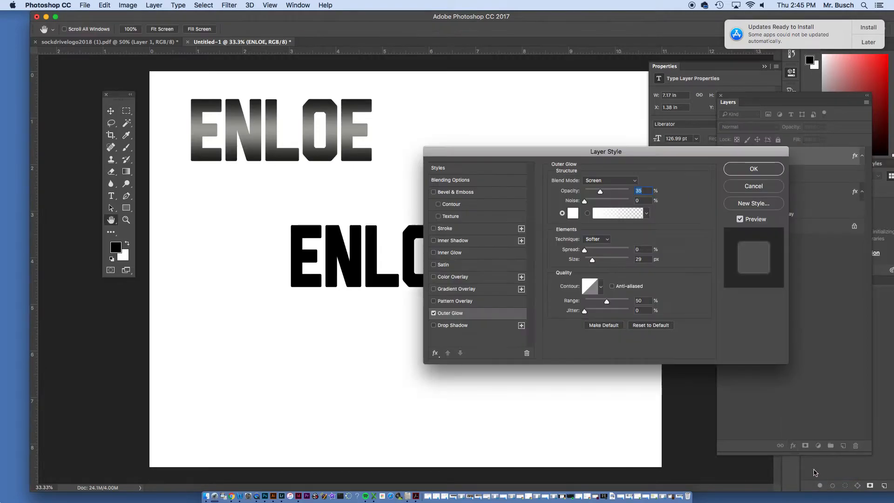
left_click(619, 216)
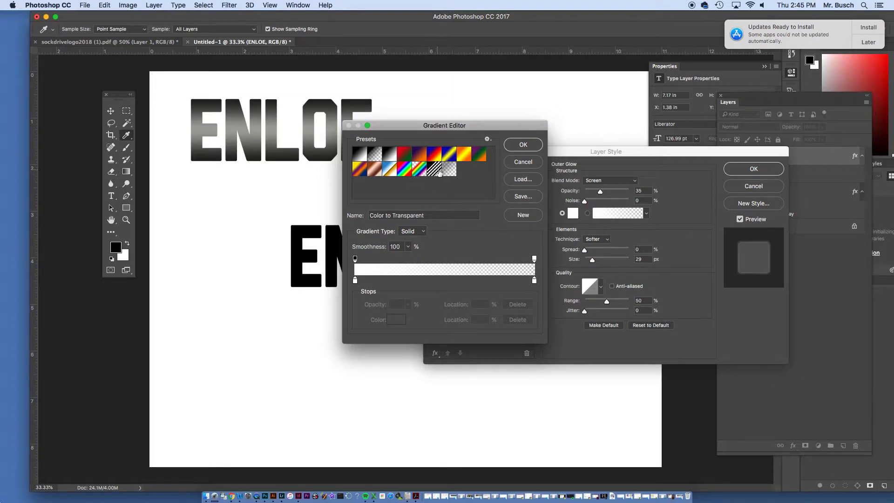
left_click(463, 156)
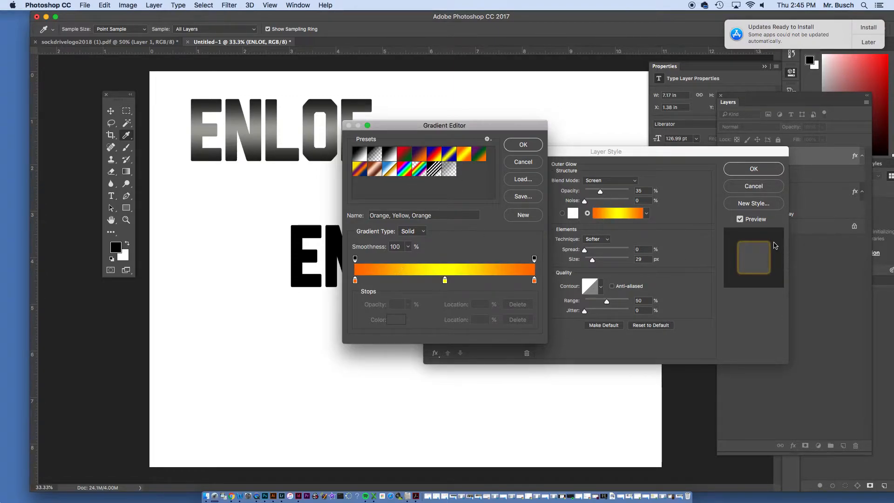
double_click(356, 281)
left_click(325, 271)
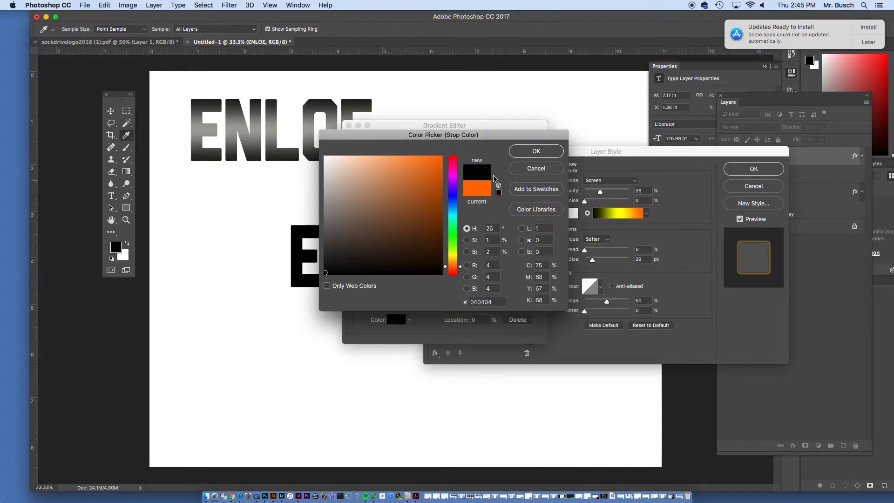
left_click(536, 151)
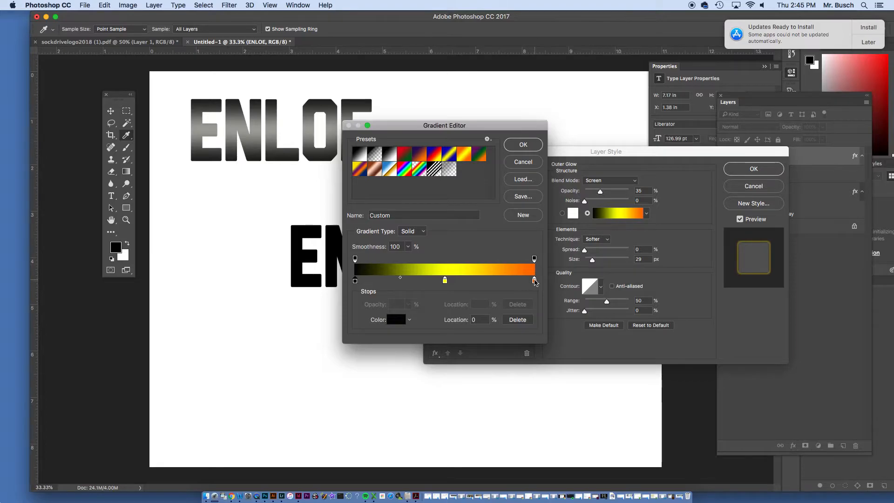
double_click(533, 281)
left_click(343, 256)
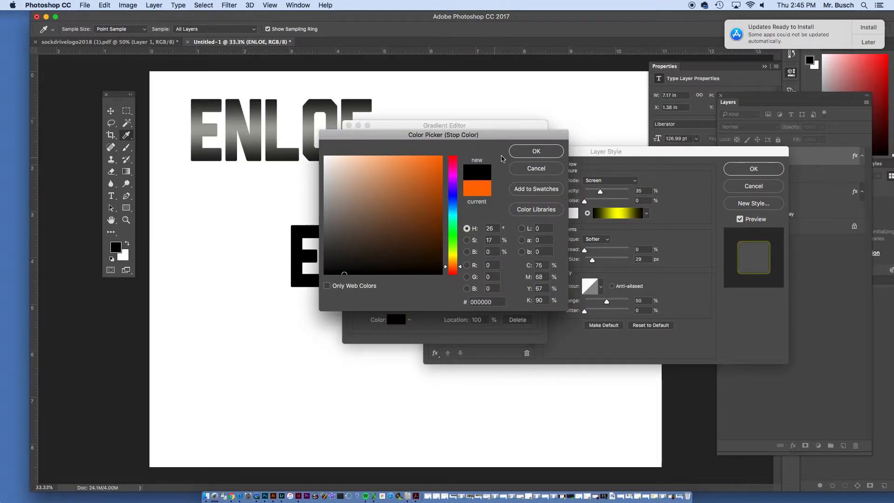
left_click(524, 148)
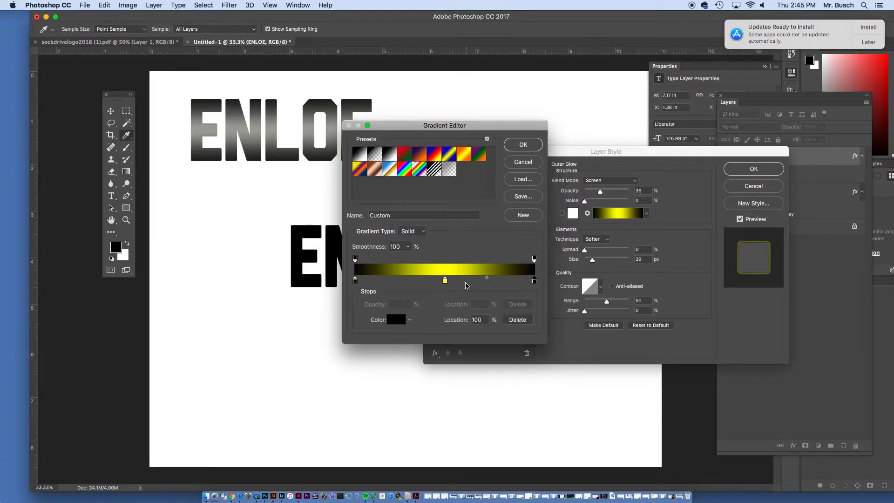
left_click(513, 147)
left_click_drag(535, 150, 549, 76)
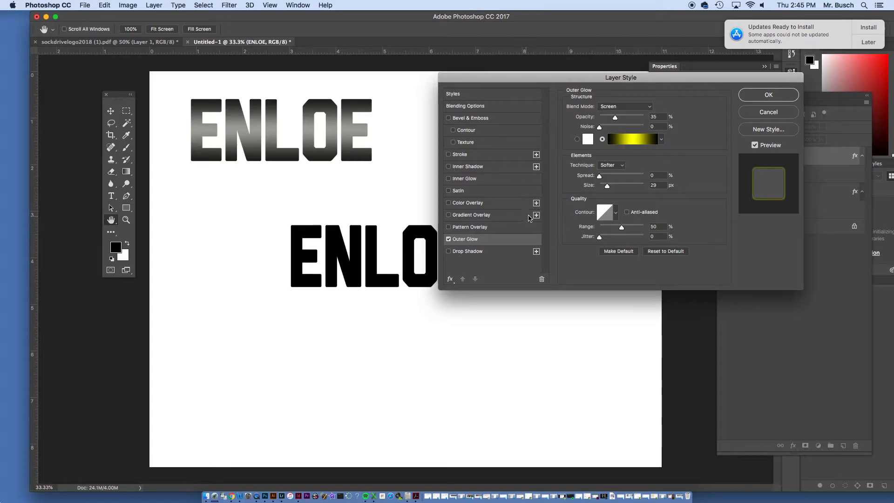
left_click(606, 176)
left_click_drag(615, 177, 623, 176)
left_click(752, 118)
key("v")
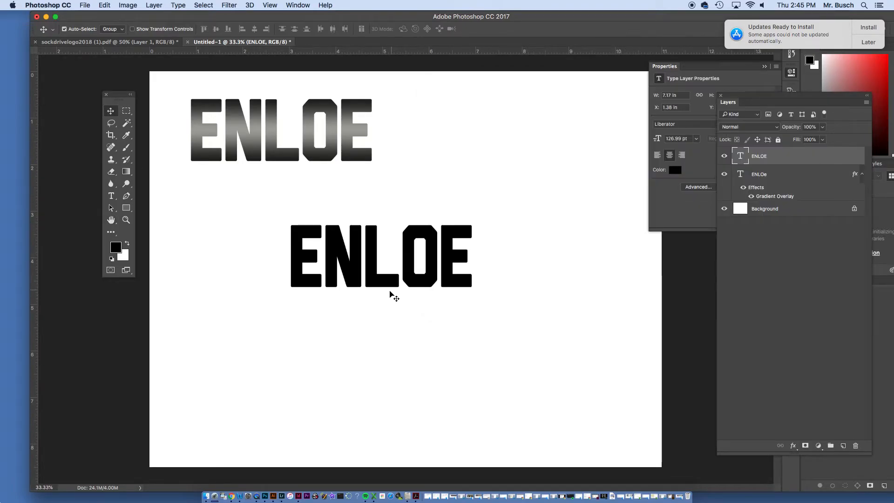
Nudge the second ENLOE text slightly away from the gradient text and give it an Outer Glow in dark grey
left_click_drag(433, 237, 445, 247)
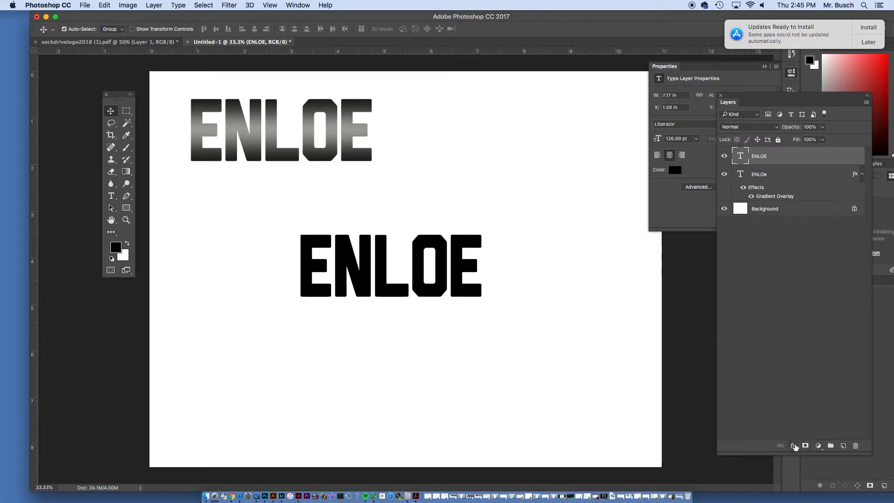
left_click(793, 446)
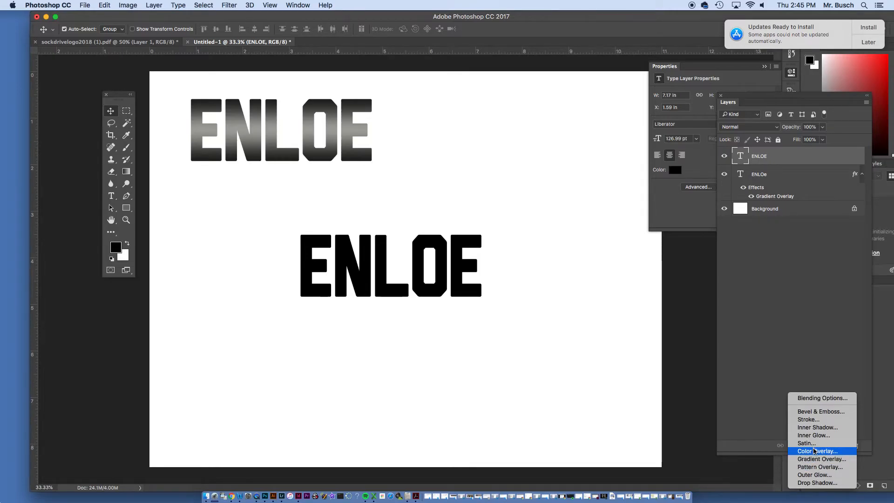
left_click(812, 475)
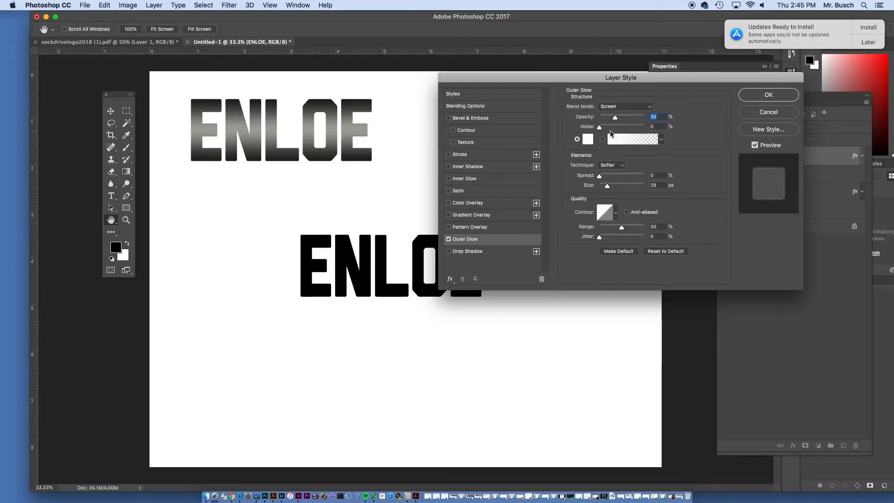
left_click(588, 139)
left_click_drag(353, 191, 343, 215)
left_click_drag(394, 201, 369, 251)
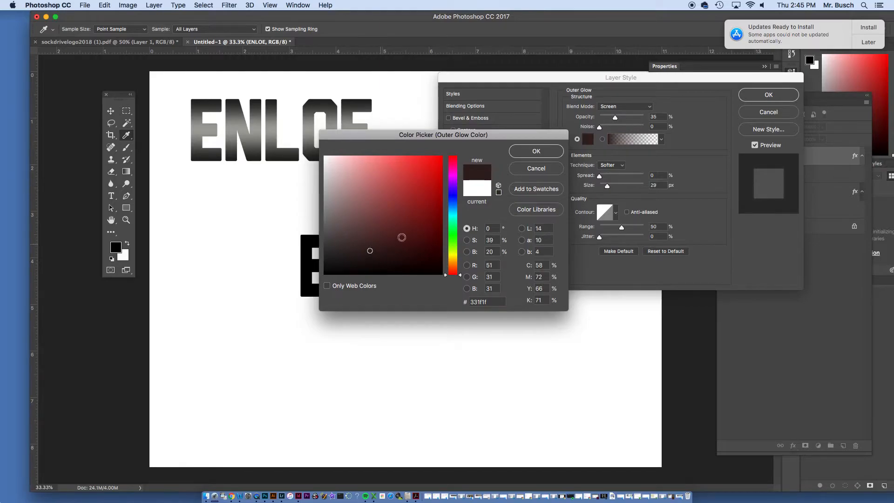
left_click(329, 257)
left_click(561, 150)
Apply the Foreground to Transparent gradient to the outer glow, with its black color stop at location 50%
left_click(626, 146)
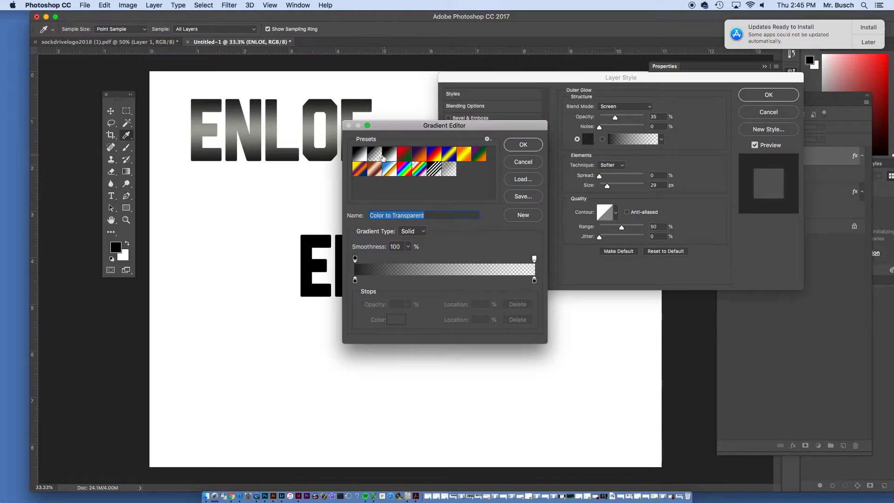
left_click(376, 155)
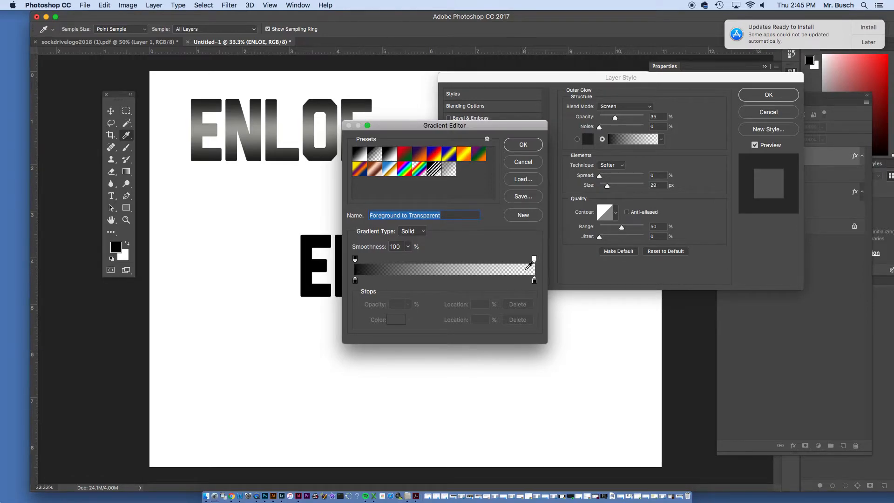
left_click_drag(355, 282, 445, 282)
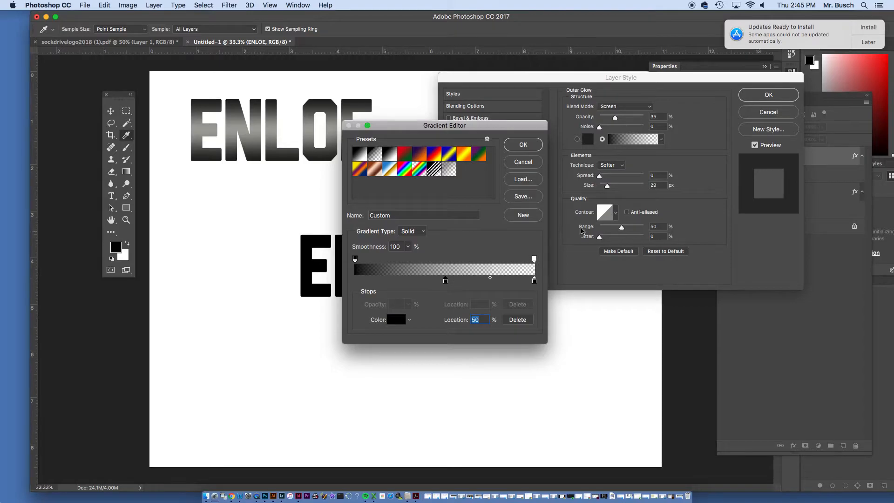
left_click(533, 148)
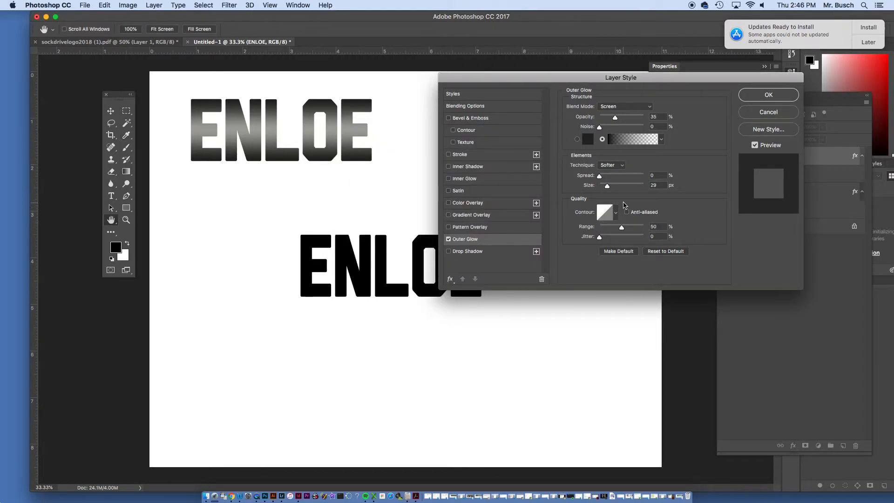
Set the outer glow to Normal blend mode with 100% opacity, 88% spread and a size of 250 px
left_click_drag(615, 117, 671, 124)
left_click_drag(602, 178, 617, 179)
left_click_drag(606, 186, 646, 187)
left_click(623, 106)
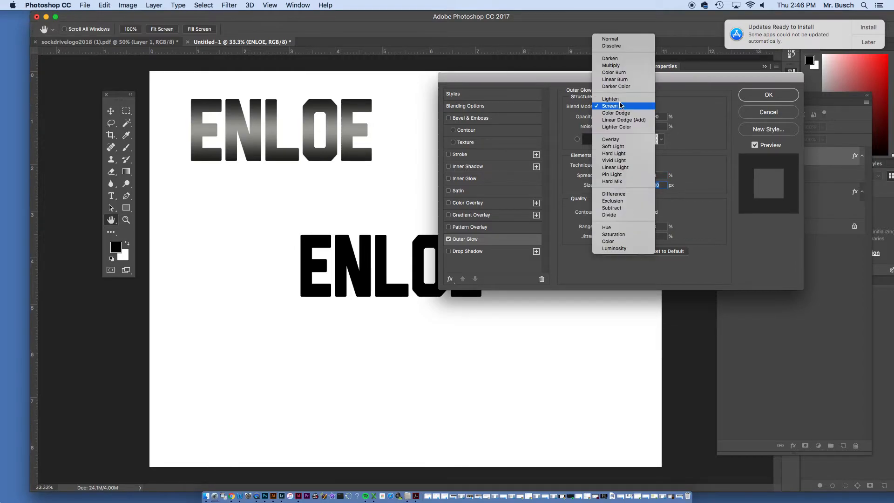
left_click(620, 36)
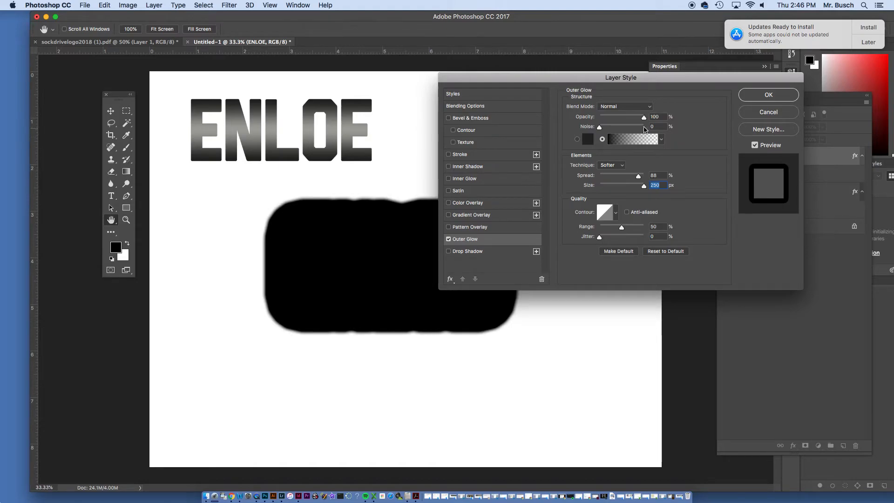
Soften the outer glow to 64% opacity, 7% spread and a size of 24 px
left_click(640, 107)
left_click(639, 107)
mouse_move(640, 119)
left_mouse_down()
mouse_move(611, 123)
mouse_move(628, 118)
left_mouse_up()
left_click_drag(638, 176, 615, 188)
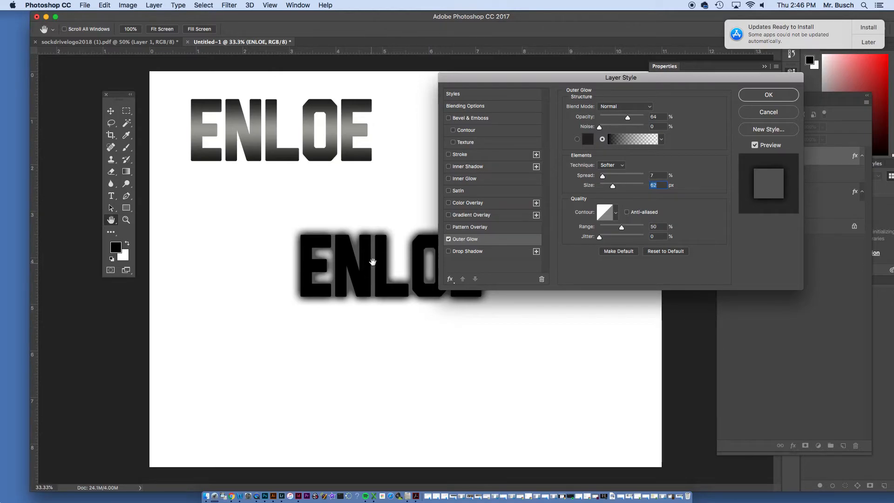
left_click_drag(612, 187, 606, 188)
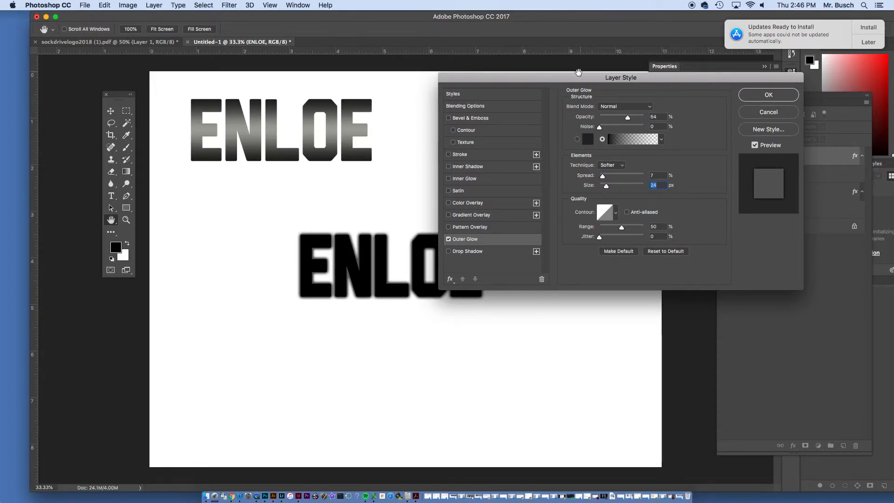
left_click_drag(556, 77, 616, 16)
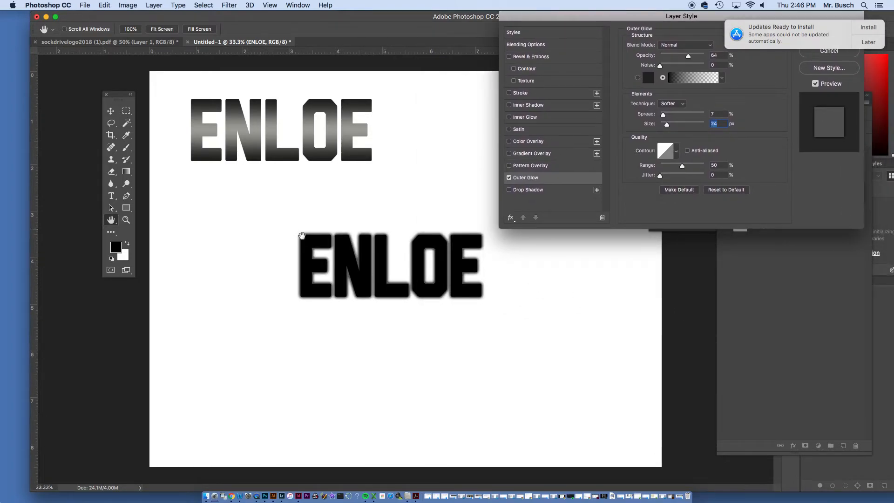
left_click_drag(636, 20, 544, 74)
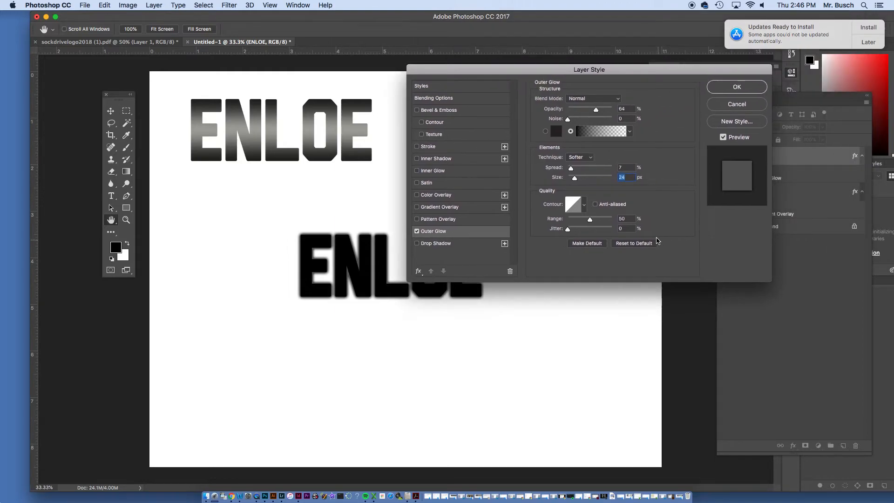
Roughen the outer glow with 36% jitter and 53% range, adjust its opacity, noise and spread, and apply the effect
left_click_drag(596, 110, 572, 121)
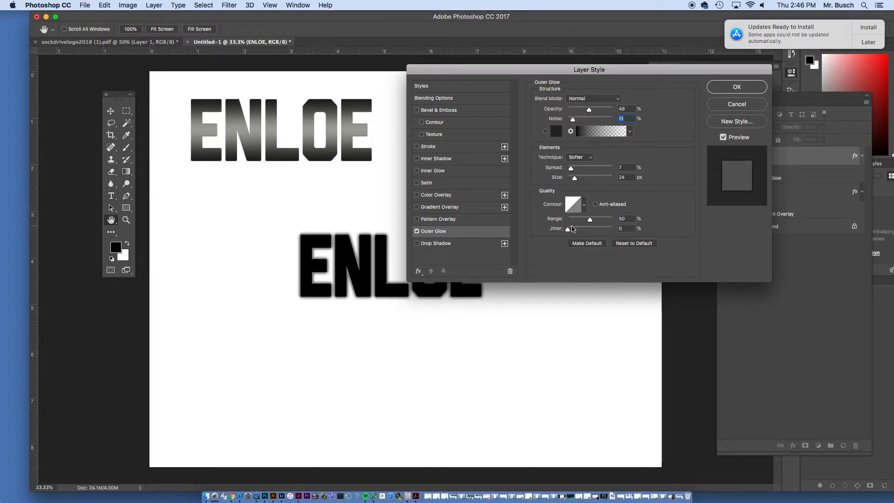
left_click_drag(570, 231, 591, 222)
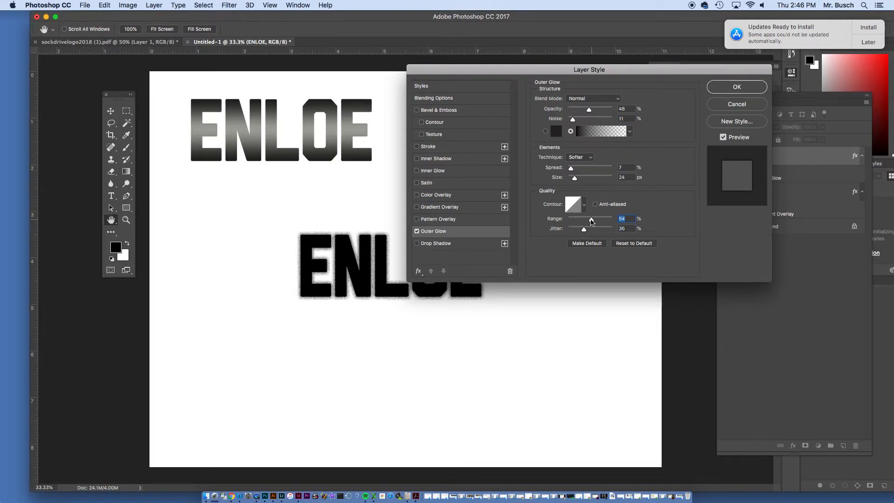
left_click_drag(570, 168, 587, 172)
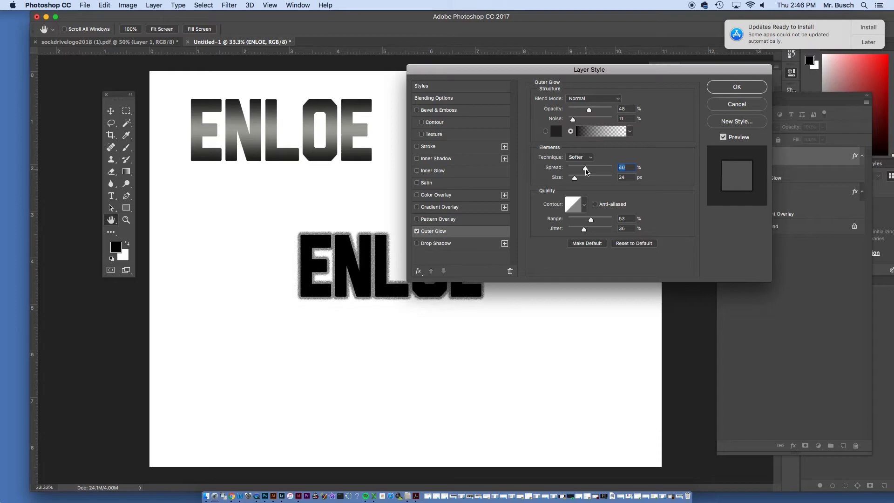
mouse_move(590, 111)
left_mouse_down()
mouse_move(578, 110)
mouse_move(594, 121)
left_mouse_up()
left_click_drag(585, 168, 579, 168)
left_click(725, 89)
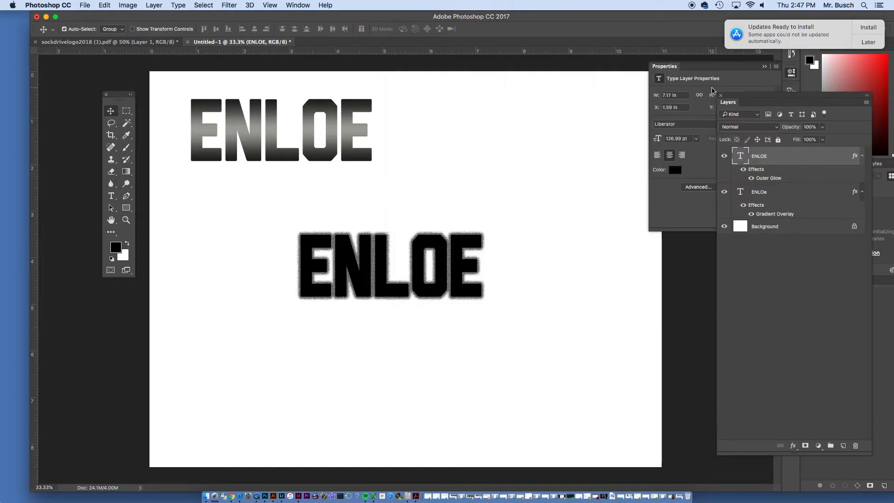
Move the glowing ENLOE text up beneath the gradient text and shift the gradient text slightly toward it
left_click_drag(339, 230, 339, 204)
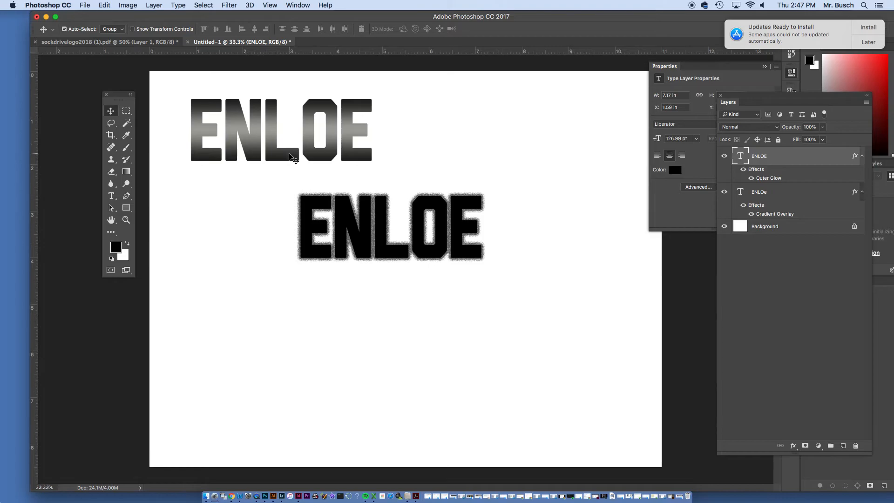
left_click_drag(290, 155, 296, 161)
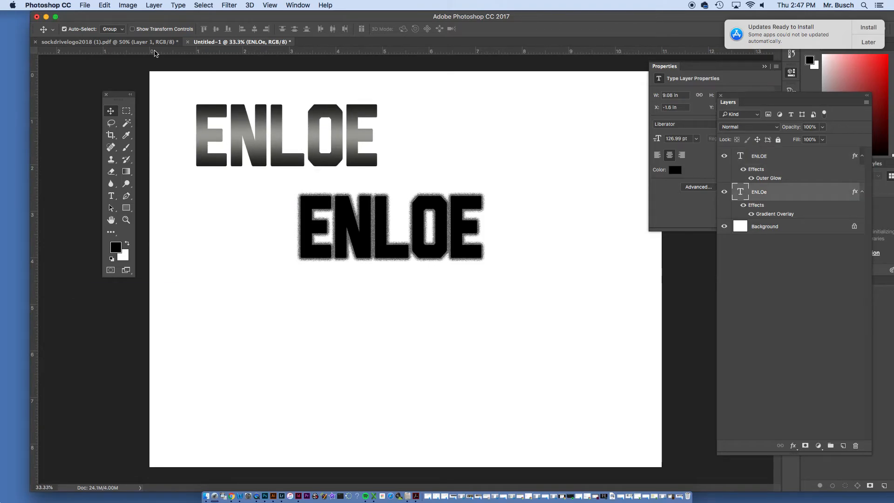
Save the document under the name test in Photoshop format with Maximize Compatibility on
left_click(107, 4)
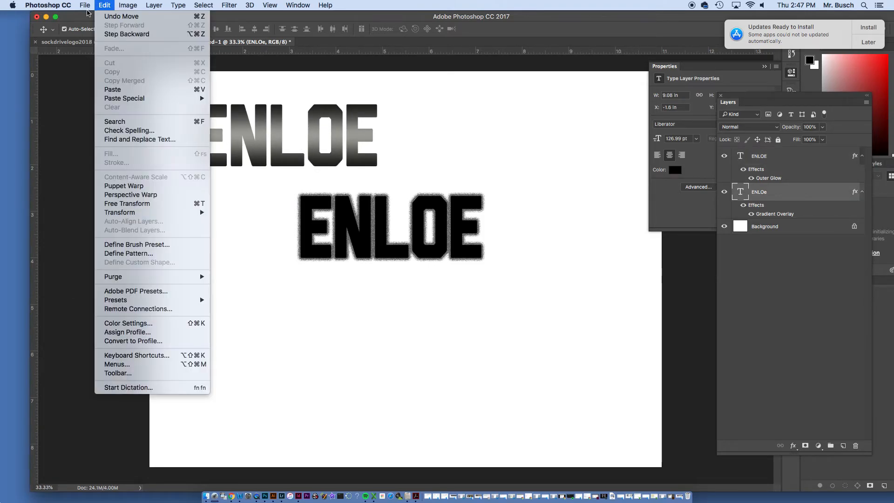
mouse_move(85, 5)
left_click(108, 103)
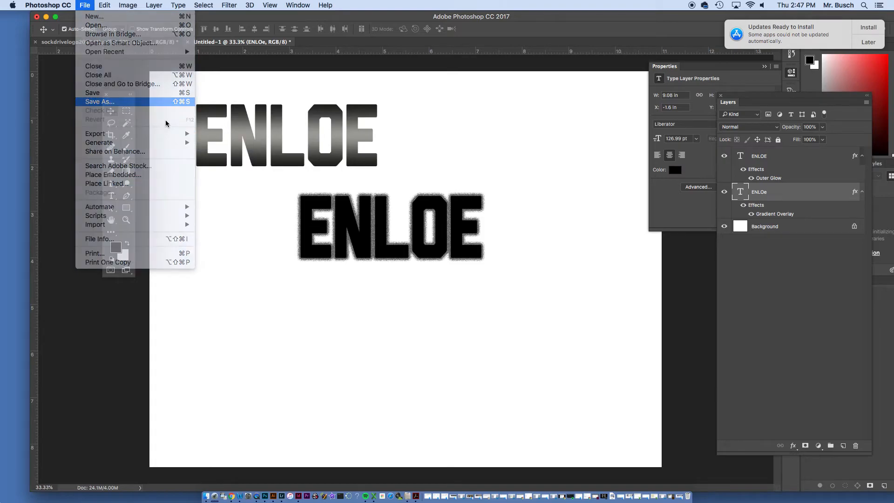
type("test")
left_click(597, 478)
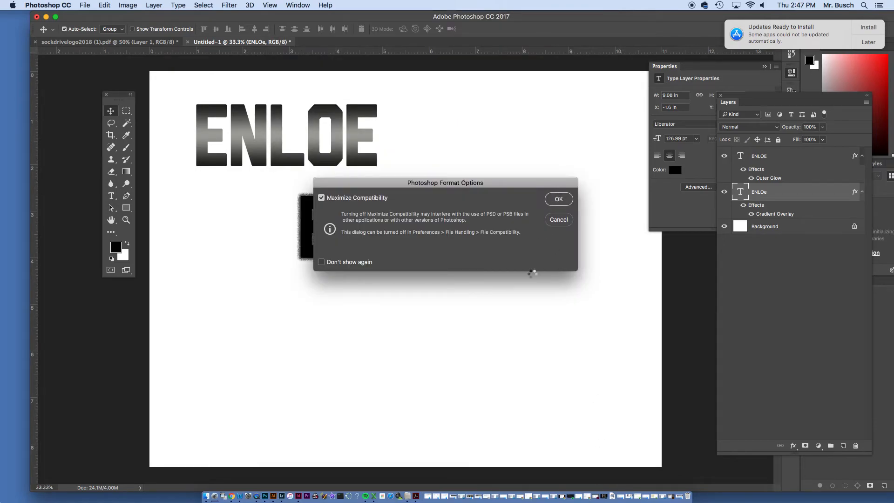
key("Return")
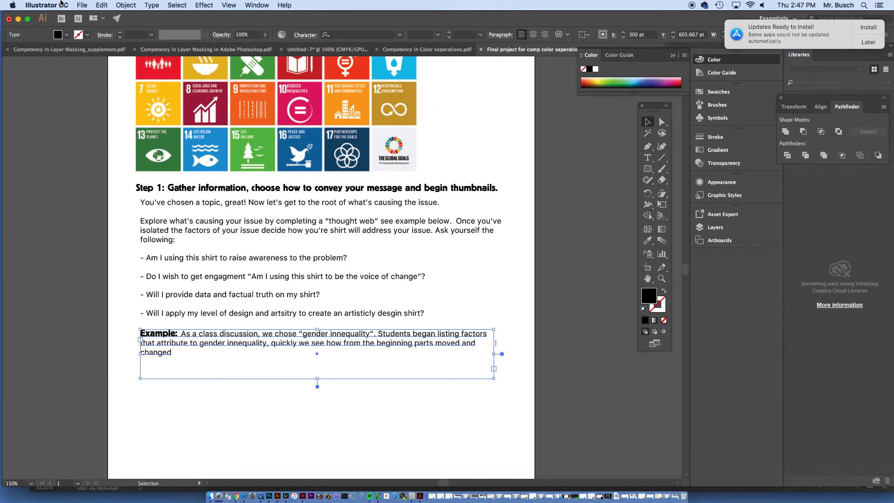
Create a new landscape Letter document, 792 x 612 pt, from the recent presets
left_click(61, 4)
mouse_move(81, 5)
left_click(96, 19)
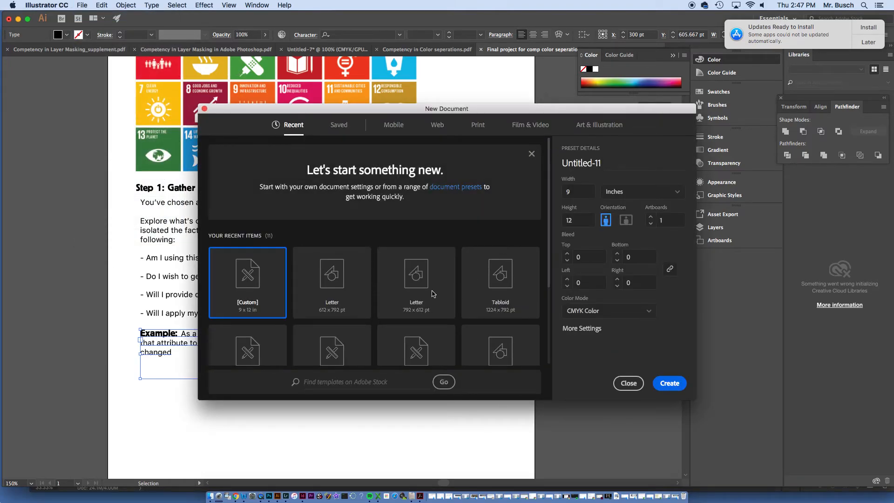
left_click(424, 278)
left_click(669, 383)
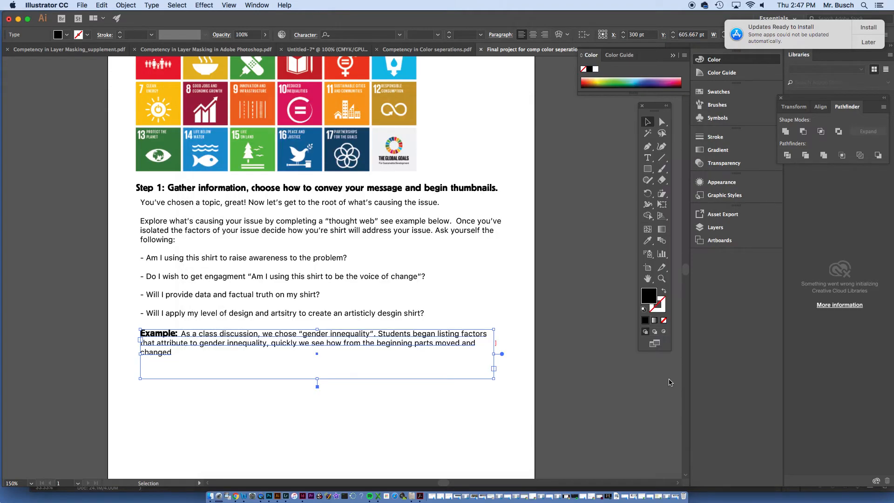
left_click(82, 5)
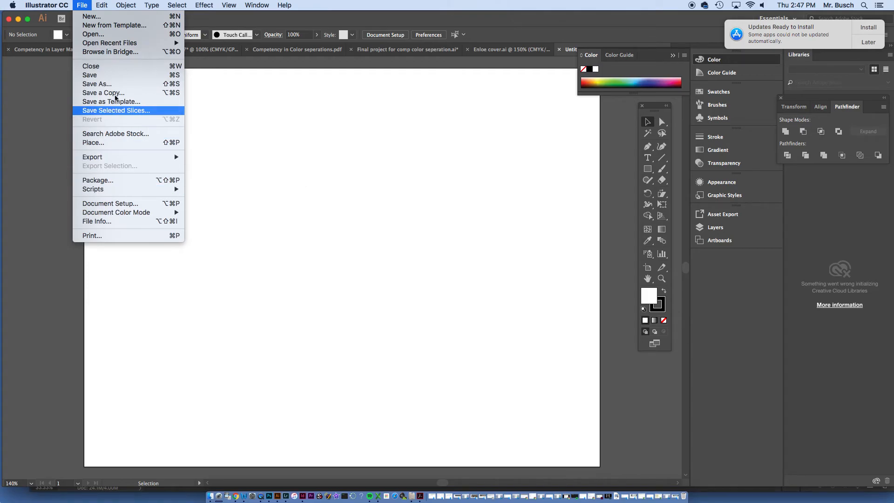
left_click(109, 34)
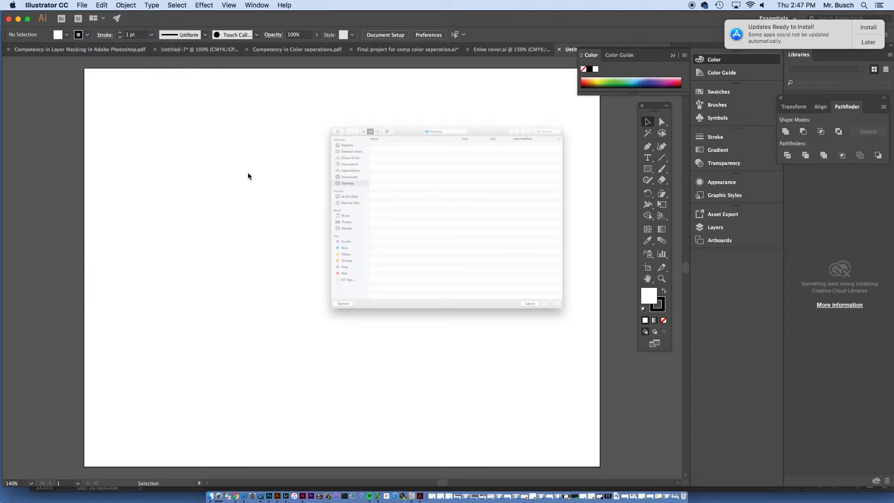
left_click(604, 382)
Find test.psd by file name and load today's version from the Enloe Sock Drive-2018 folder for placing
left_click(83, 5)
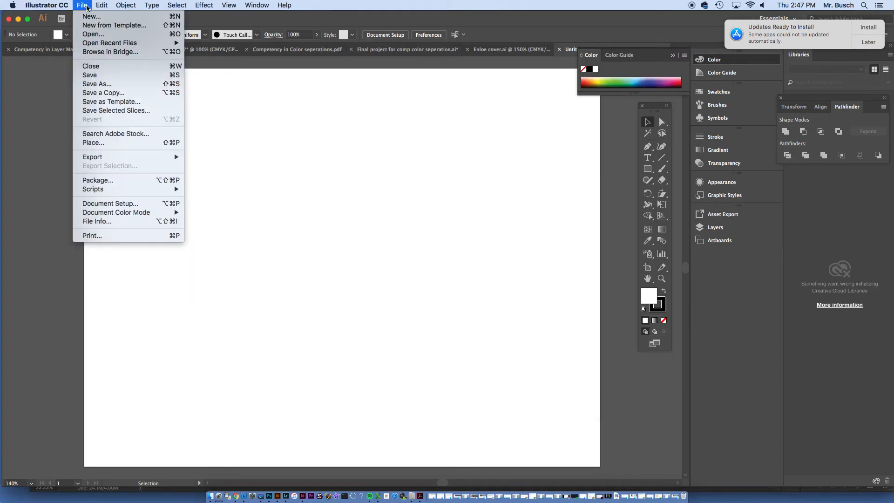
left_click(108, 143)
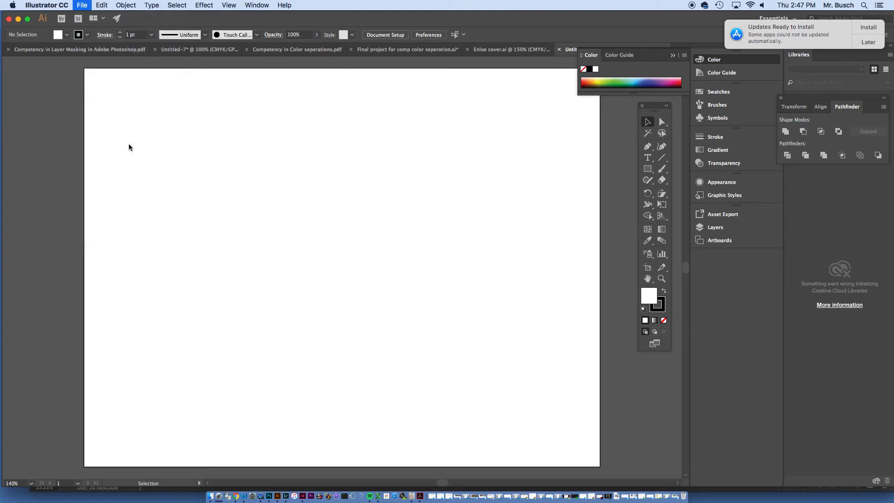
left_click(617, 55)
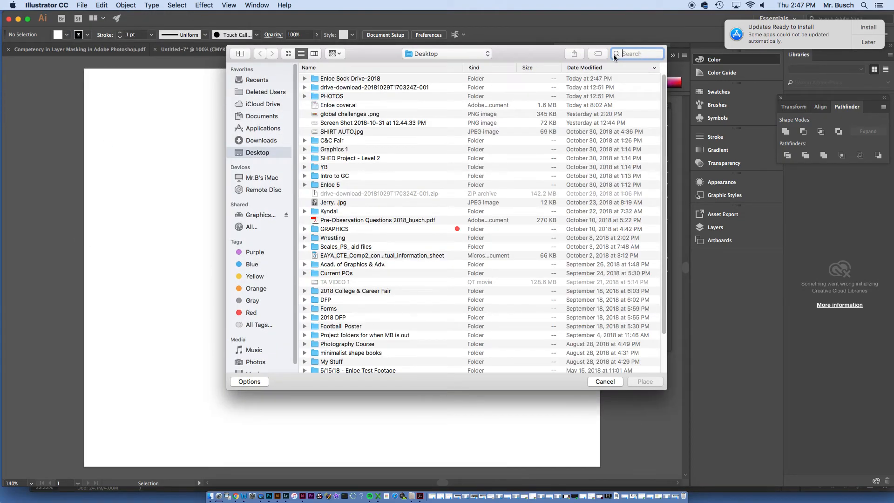
type("test.p")
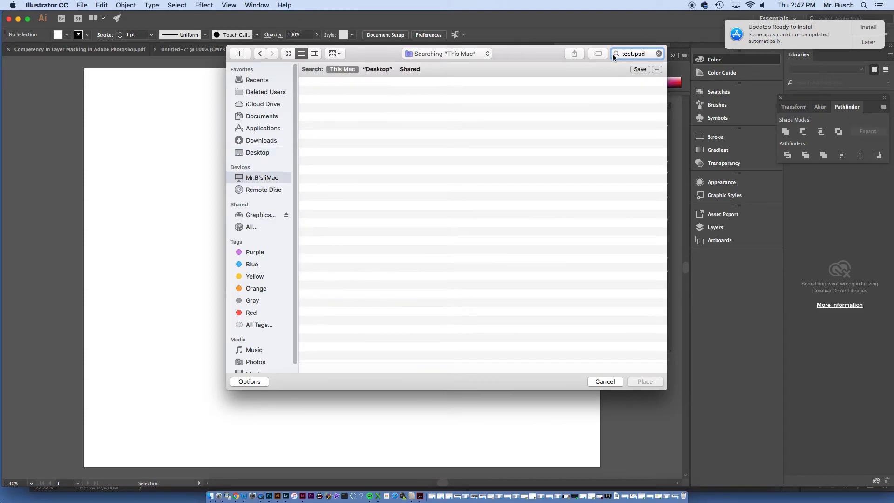
type("sd")
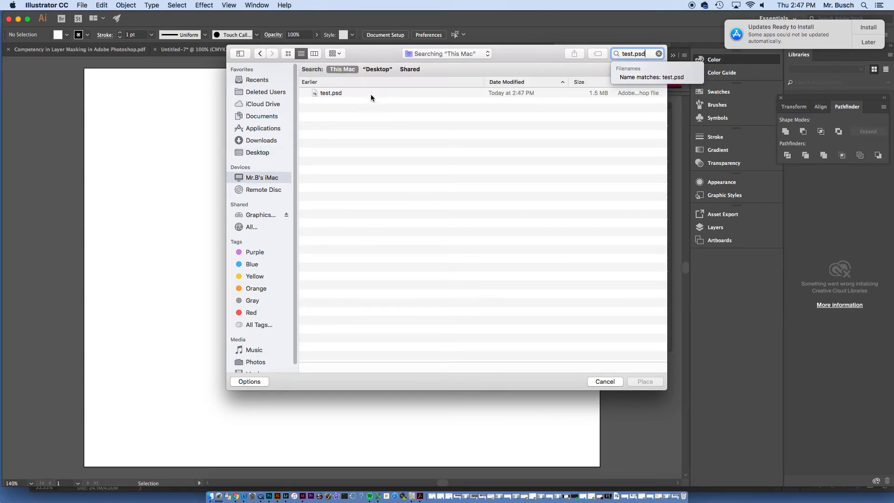
left_click(326, 93)
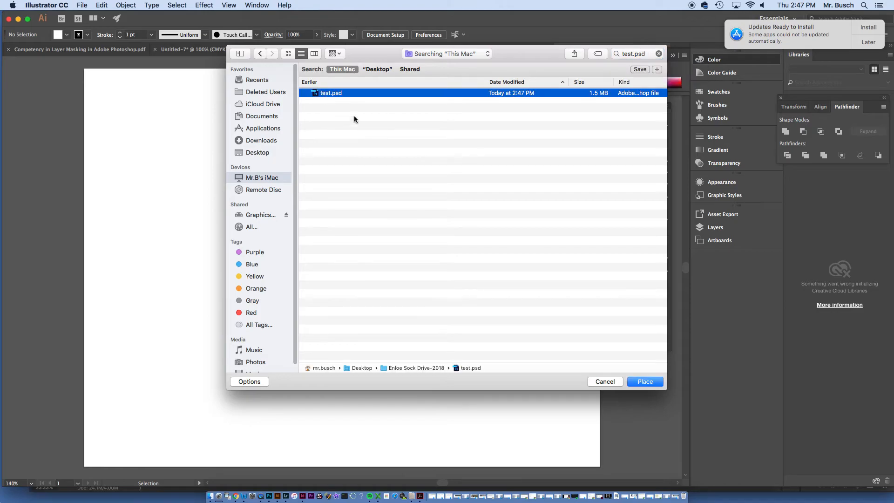
left_click(648, 383)
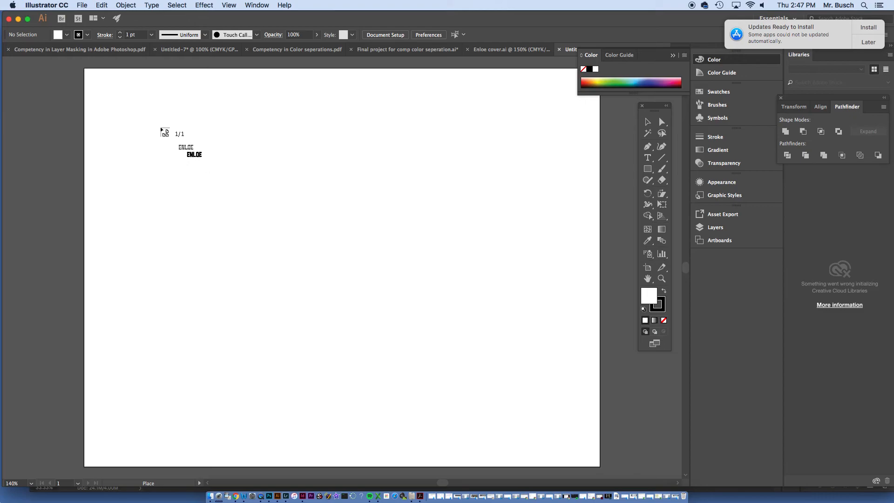
Place the ENLOE artwork on the artboard, align its frame with the artboard edges and deselect it
left_click(162, 130)
left_click_drag(352, 236, 308, 199)
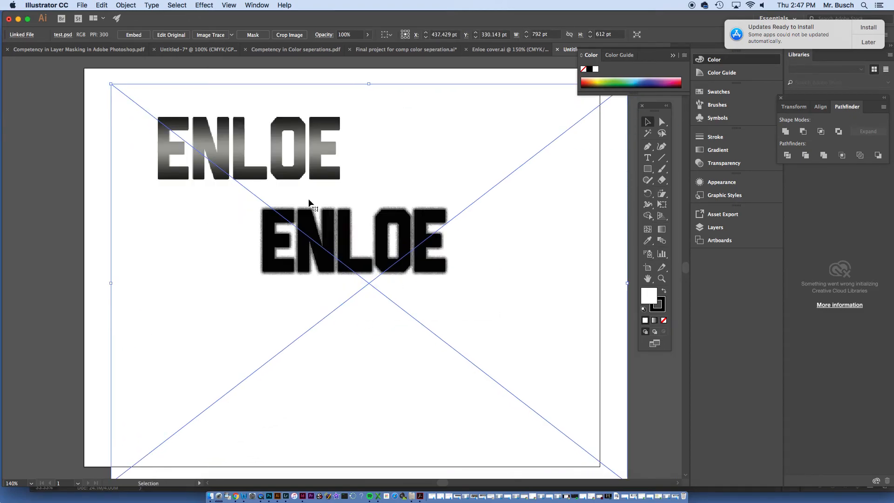
left_click_drag(312, 126, 299, 117)
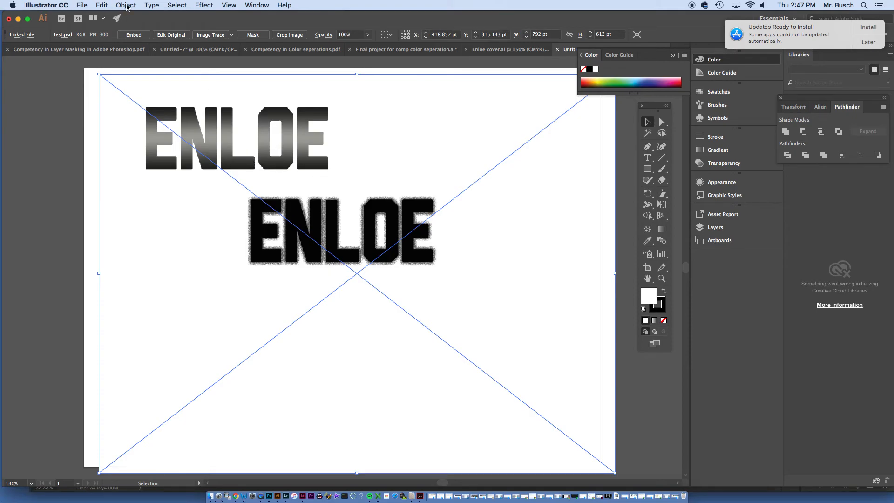
left_click_drag(146, 109, 130, 104)
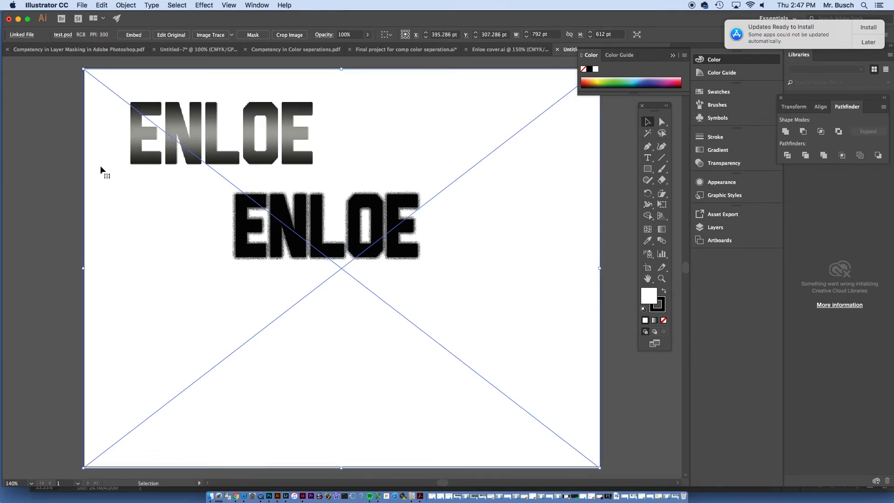
left_click(69, 165)
left_click(46, 5)
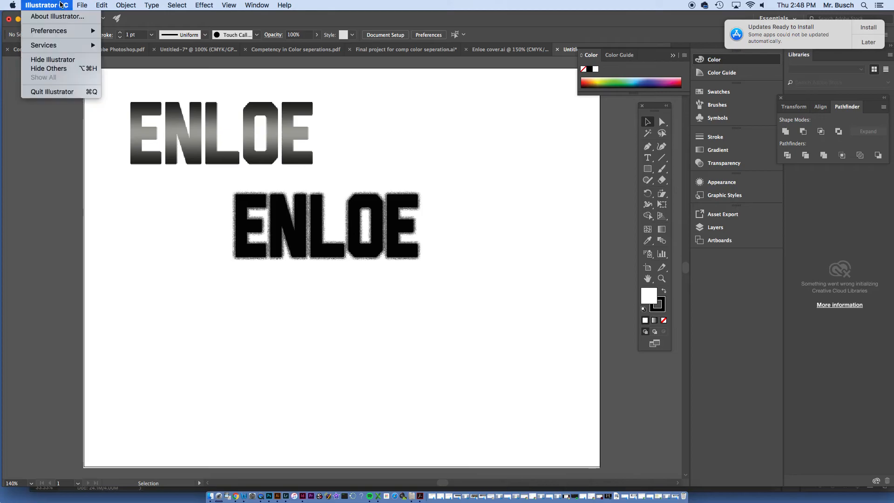
mouse_move(80, 6)
mouse_move(139, 159)
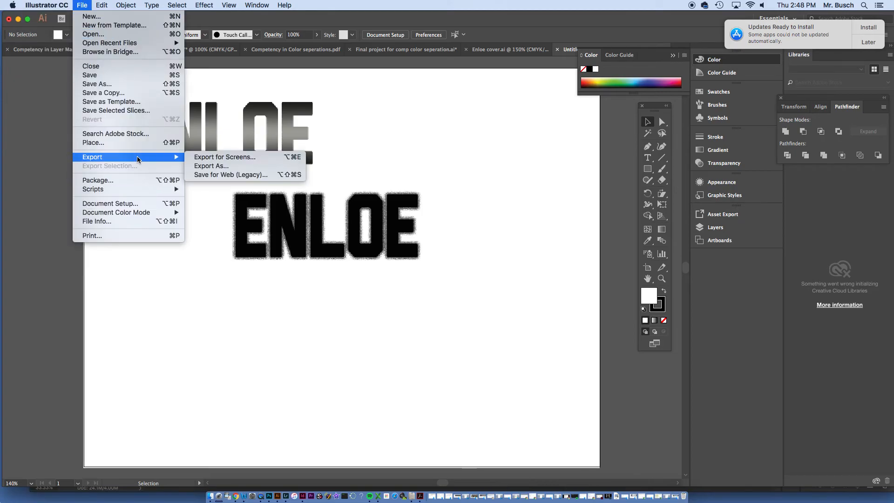
left_click(452, 141)
left_click(86, 6)
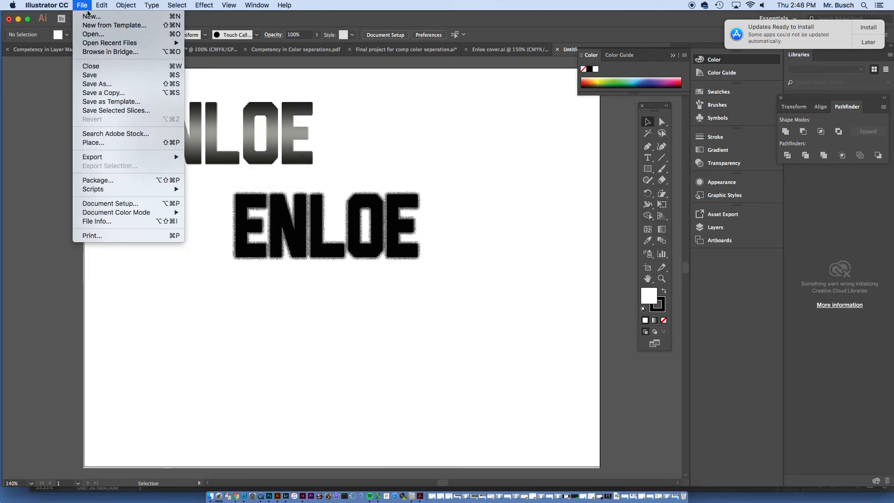
mouse_move(115, 159)
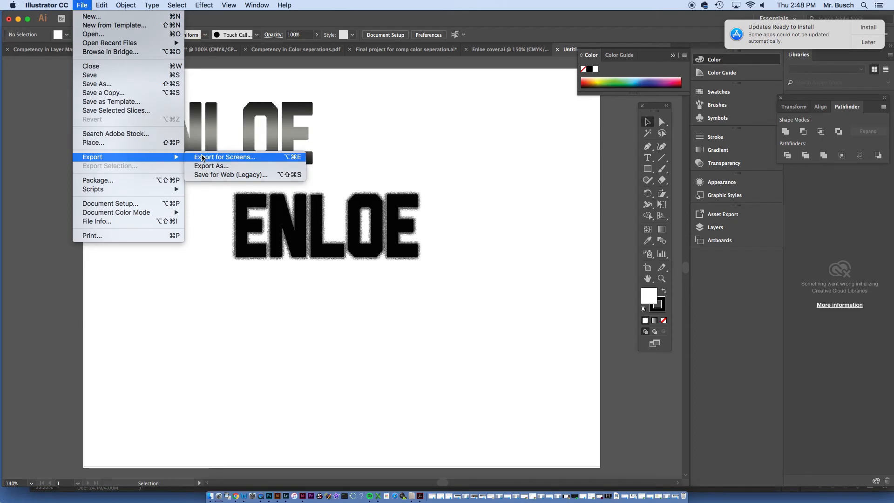
left_click(327, 256)
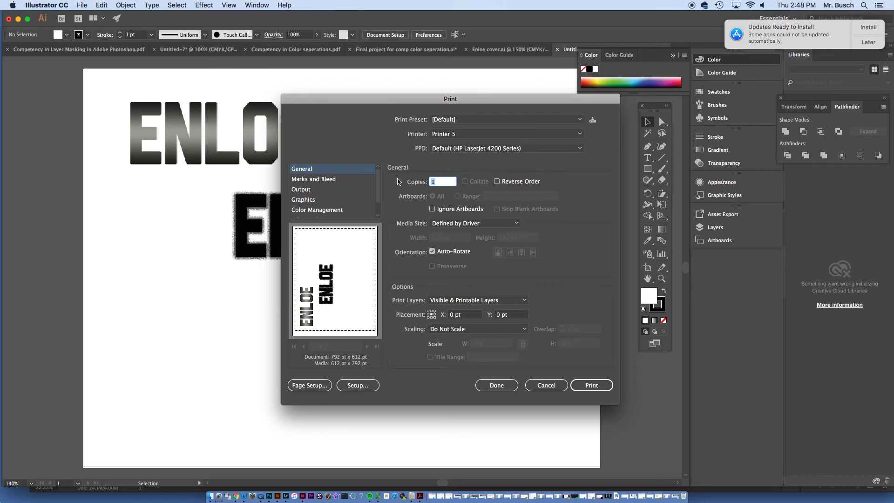
Set the print output mode to In-RIP Separations and exclude the cyan, magenta and yellow inks, keeping only Process Black
left_click(327, 190)
left_click(472, 182)
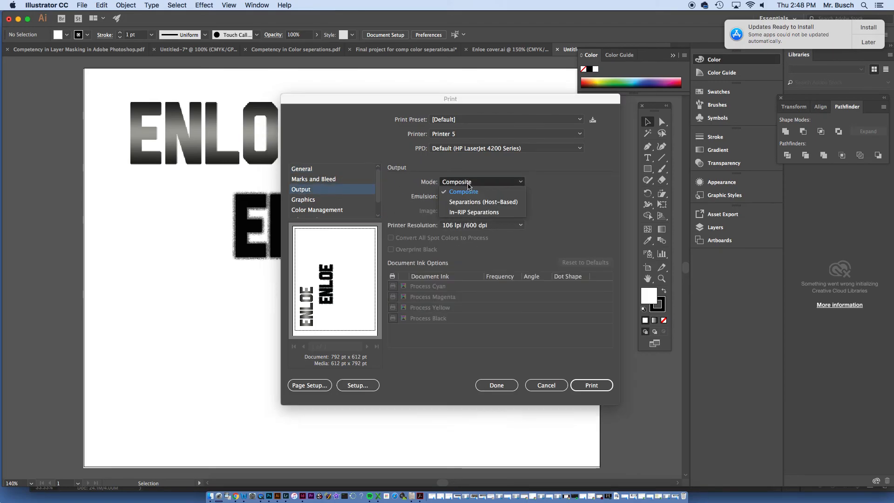
left_click(472, 212)
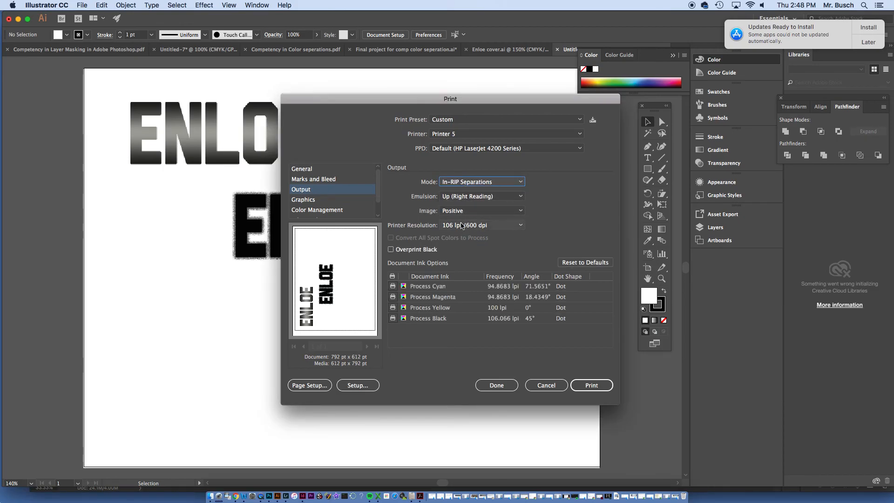
left_click(393, 286)
left_click(393, 297)
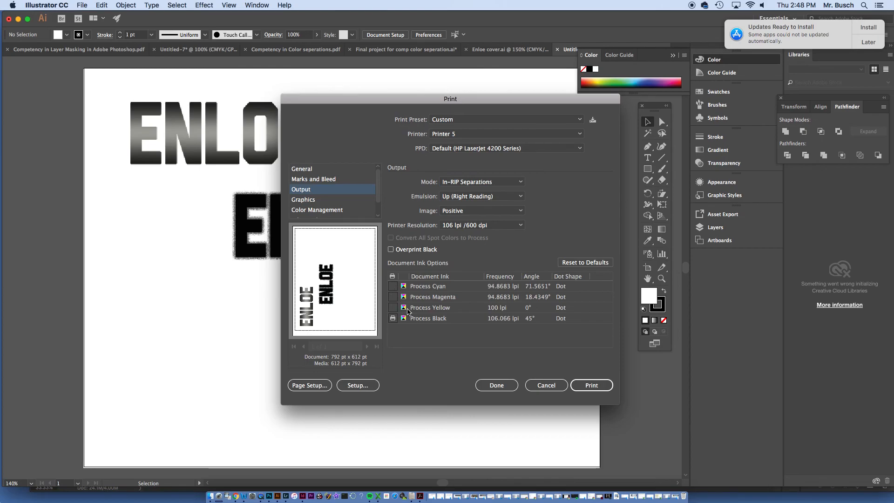
Set the Process Black ink to a frequency of 36 lpi and an angle of 15°, and print the document
left_click(515, 318)
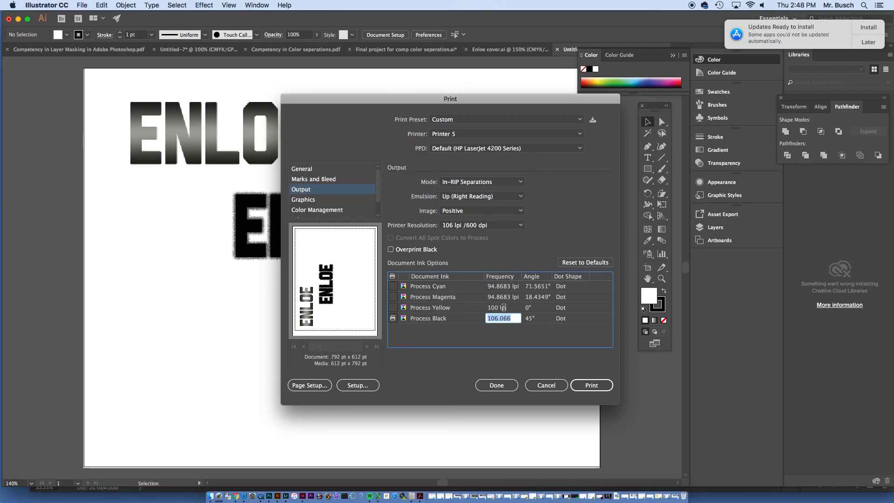
type("36")
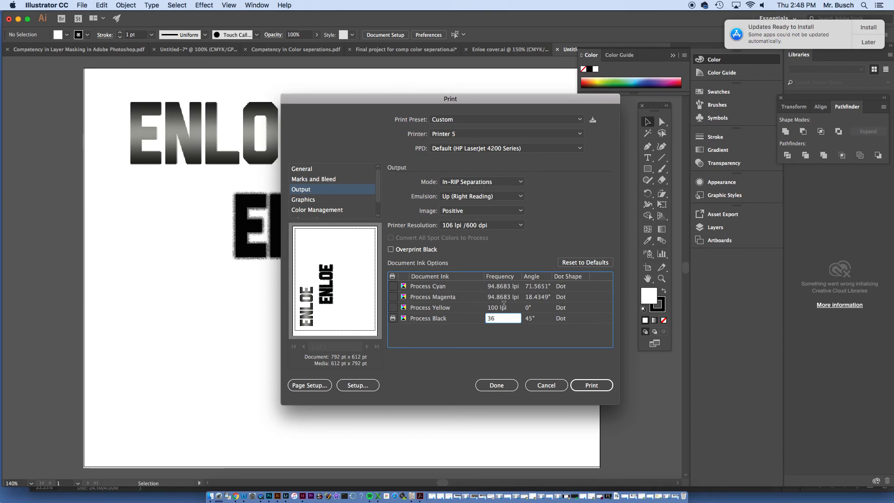
key("Return")
left_click(528, 317)
type("15")
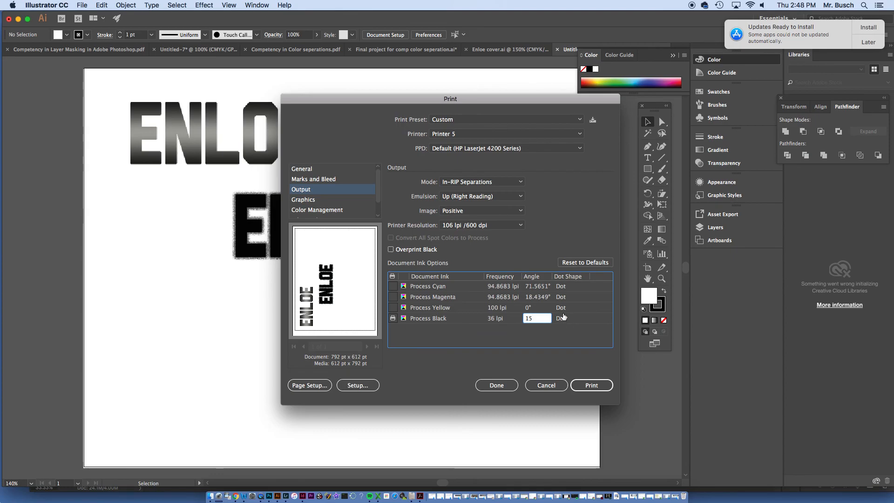
left_click(575, 385)
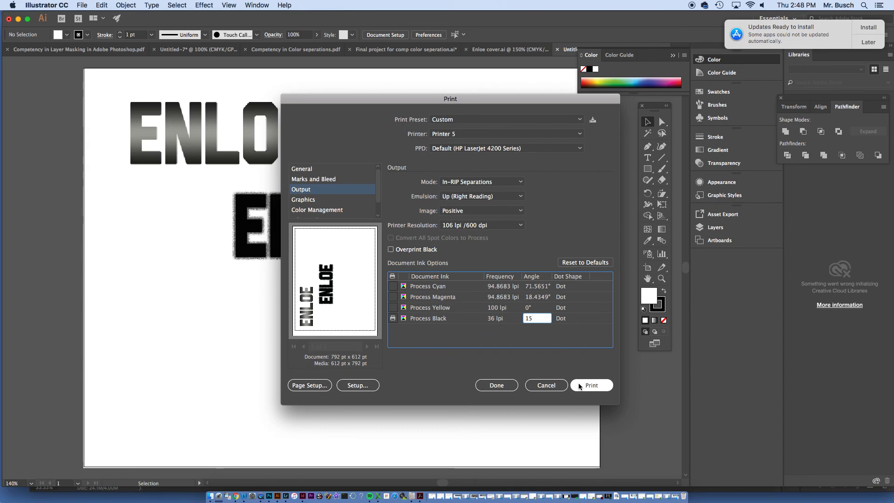